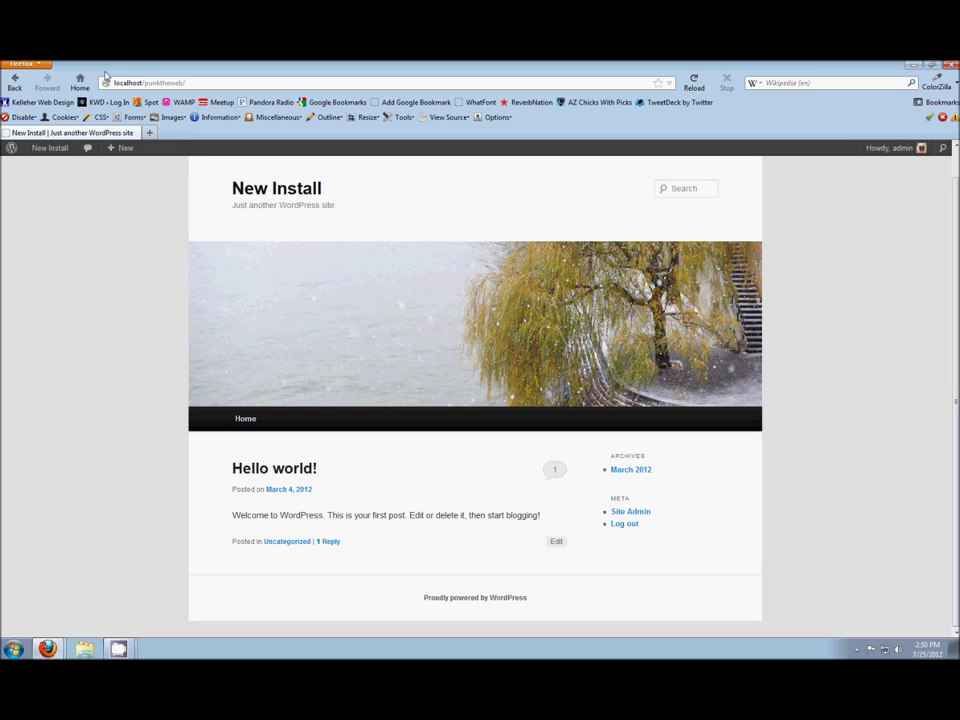
left_click(195, 82)
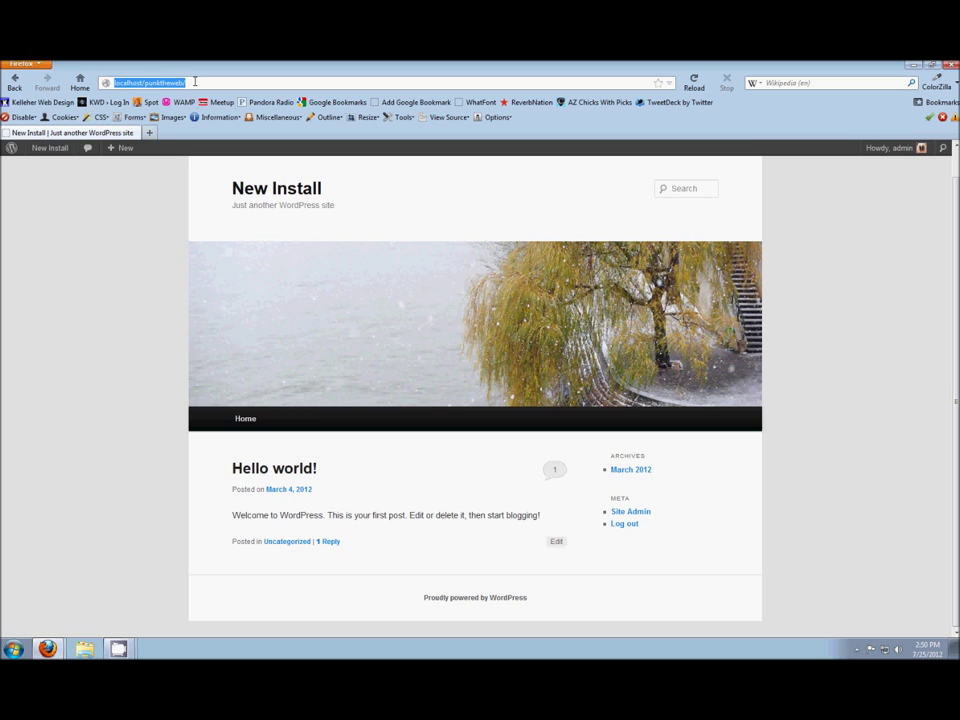
left_click(195, 82)
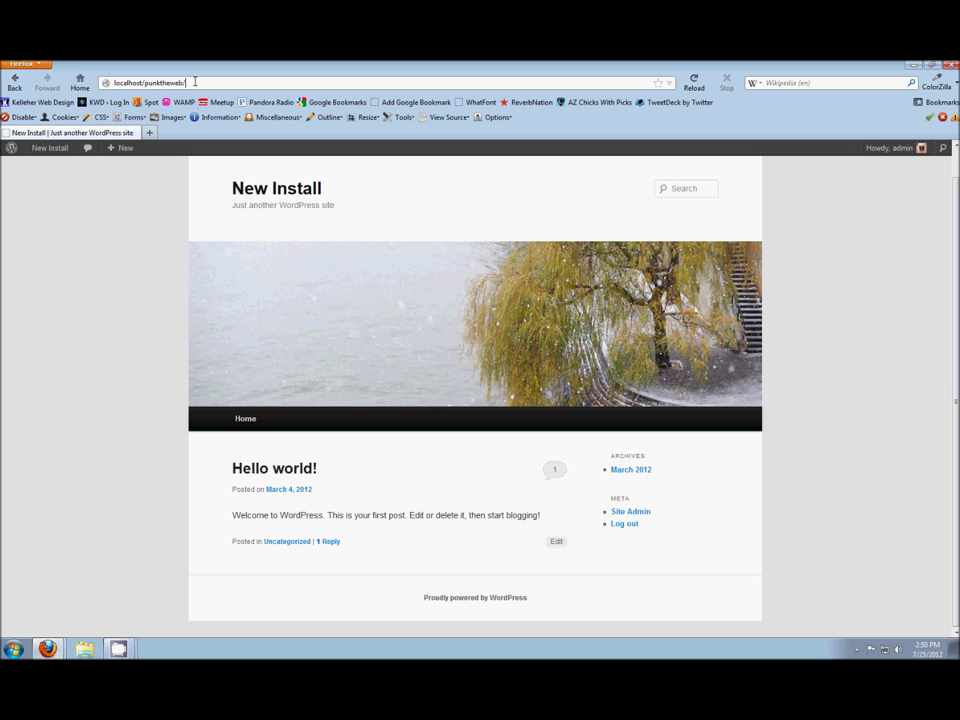
type("wp-admin/")
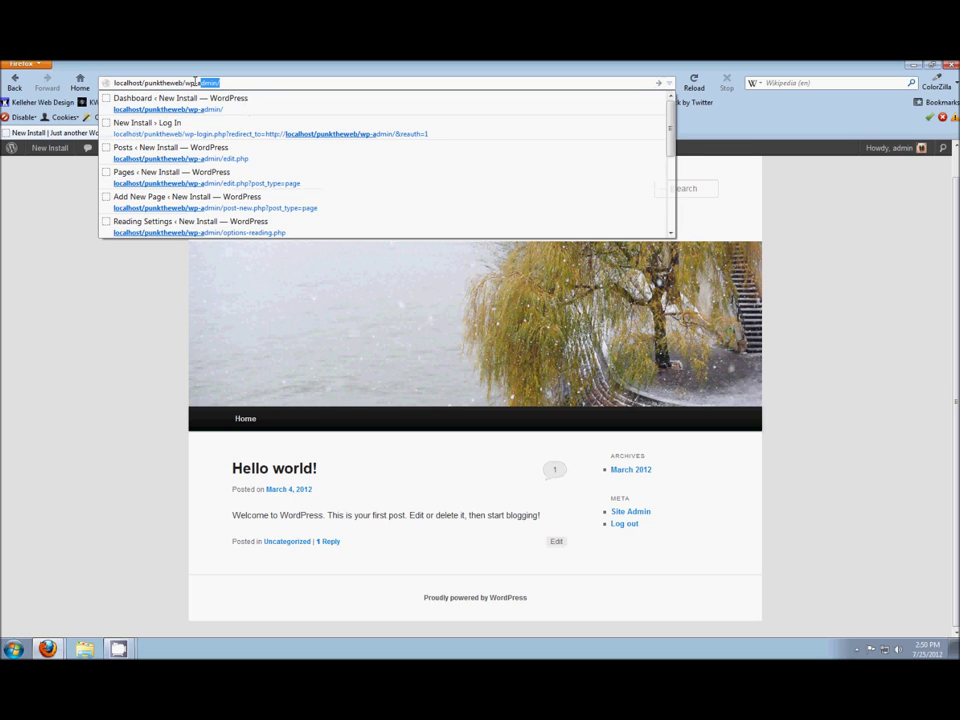
key("Return")
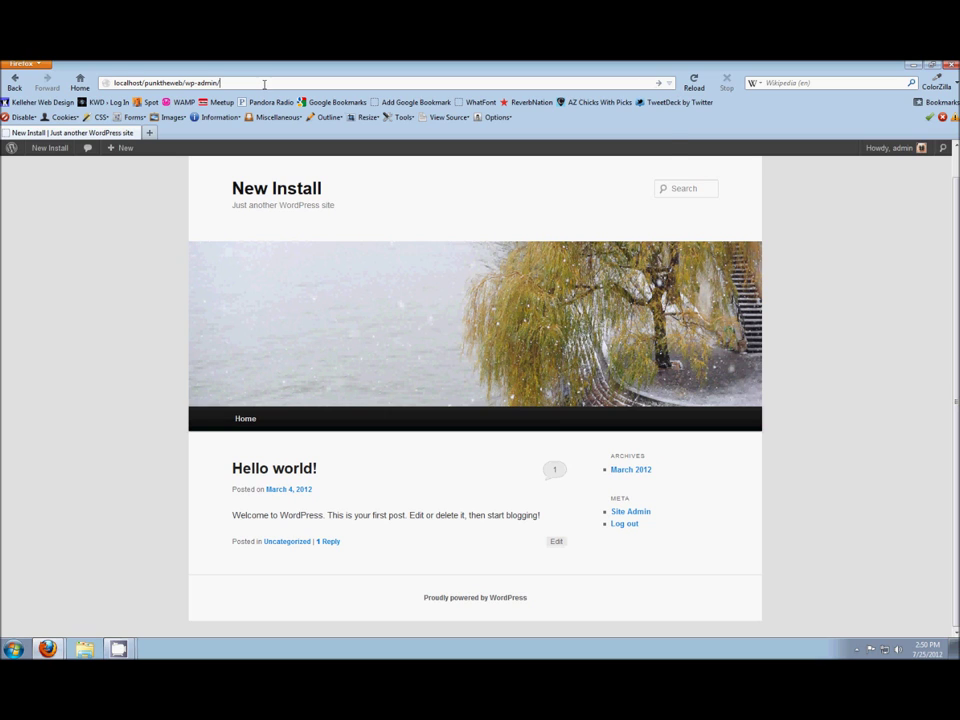
key("BackSpace")
key("BackSpace")
key("BackSpace")
key("BackSpace")
key("BackSpace")
key("BackSpace")
key("BackSpace")
key("BackSpace")
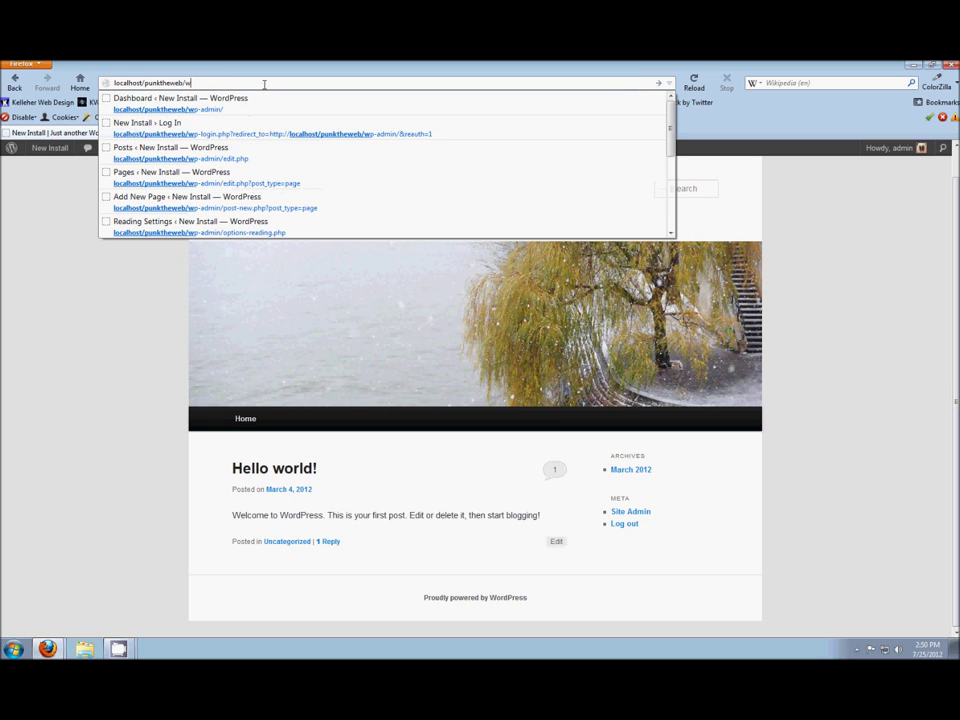
key("BackSpace")
key("Return")
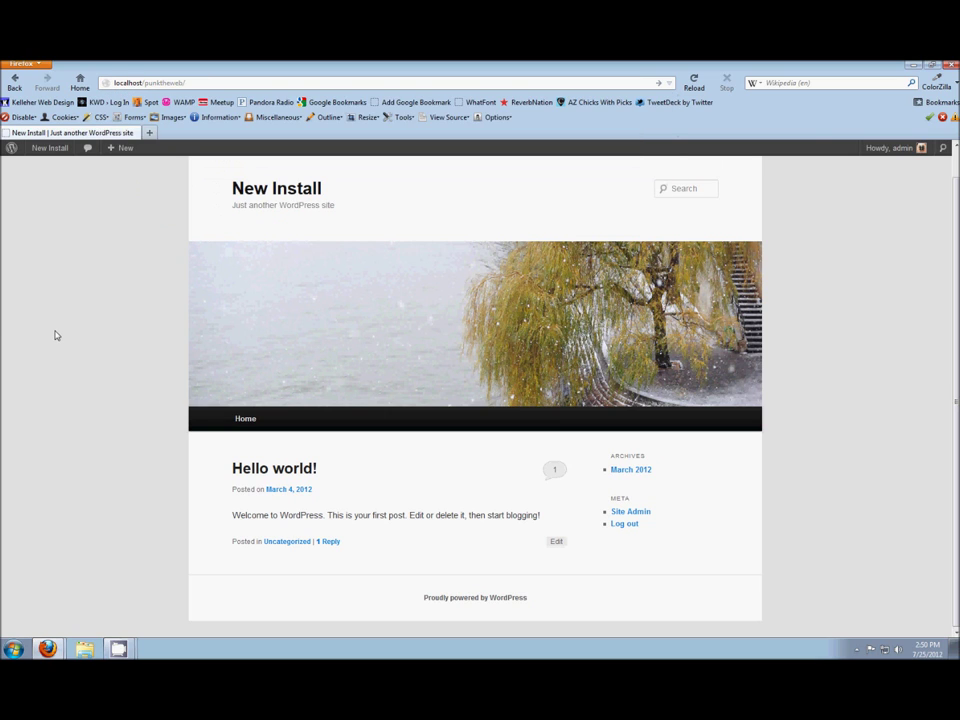
Switch to the browser window with the WordPress dashboard and start a new post from the posts list
key("alt+Tab")
key("alt+Tab")
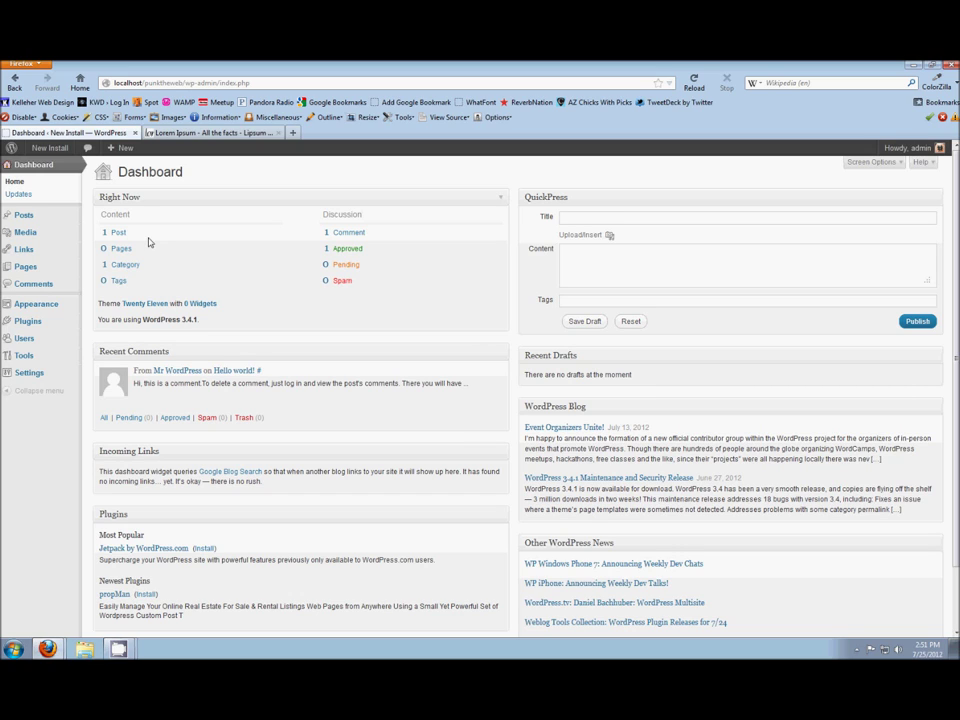
mouse_move(30, 218)
left_click(110, 217)
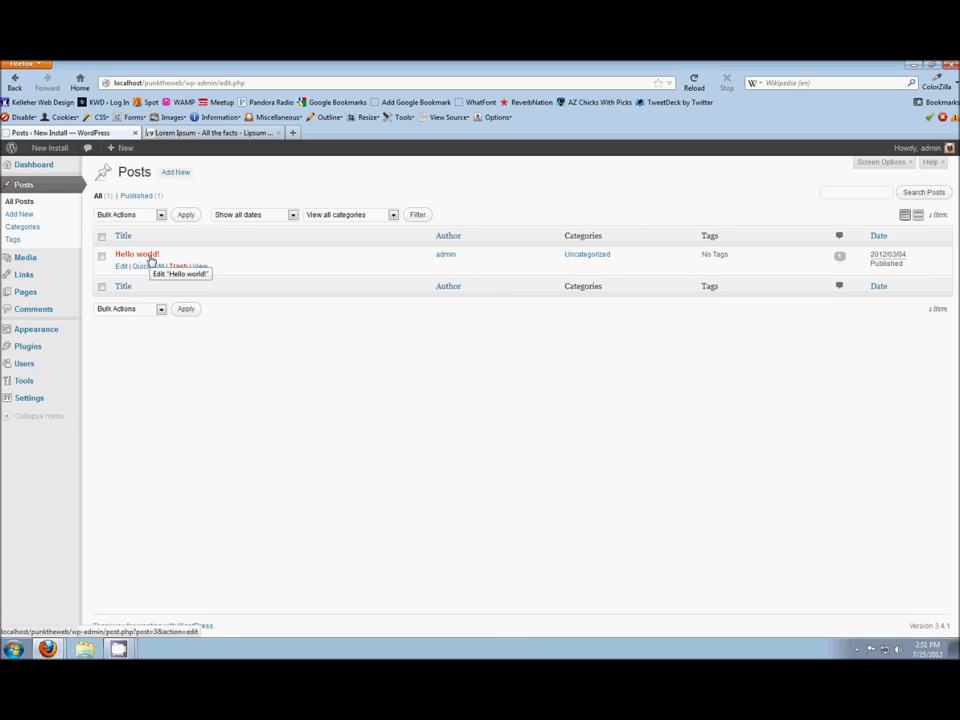
left_click(176, 177)
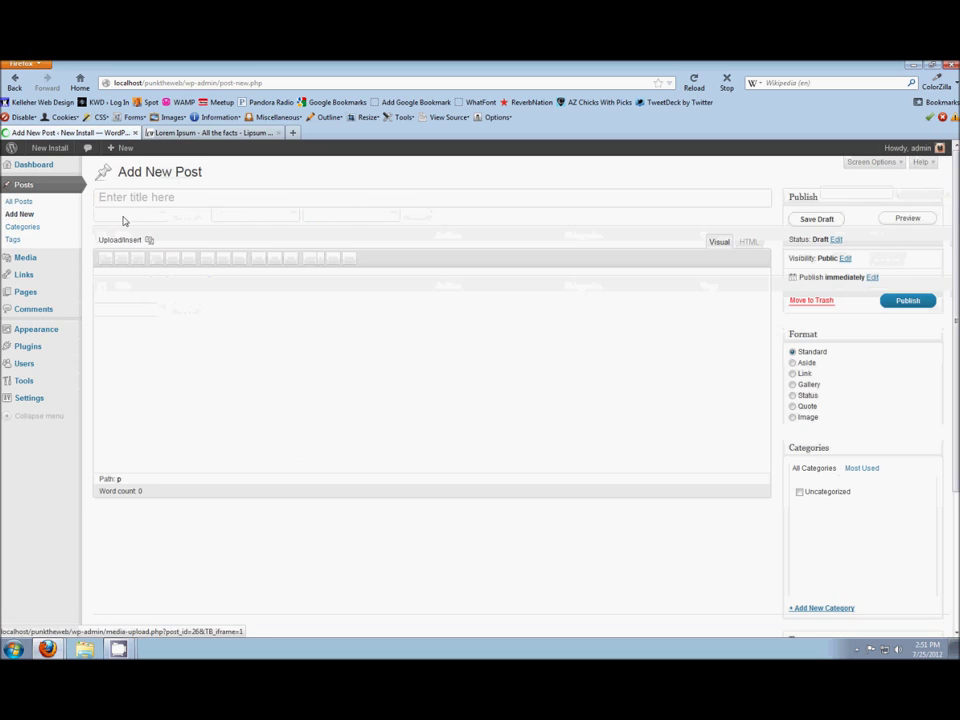
Title the new post "My Second Post" and go to its body area
left_click(196, 200)
type("My Se")
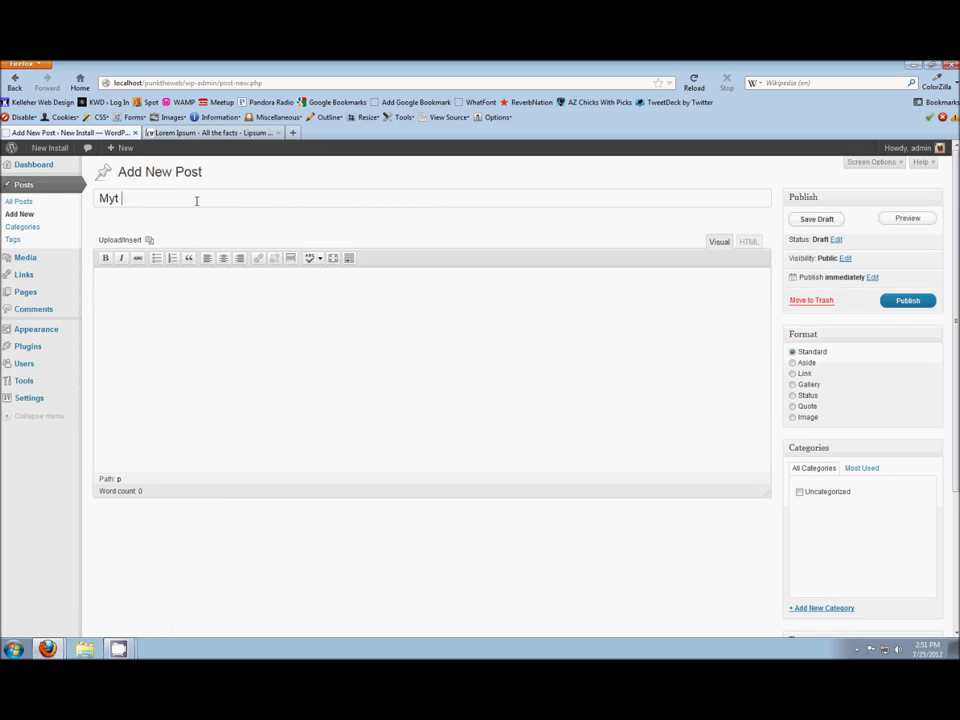
type("cond Post")
left_click(291, 315)
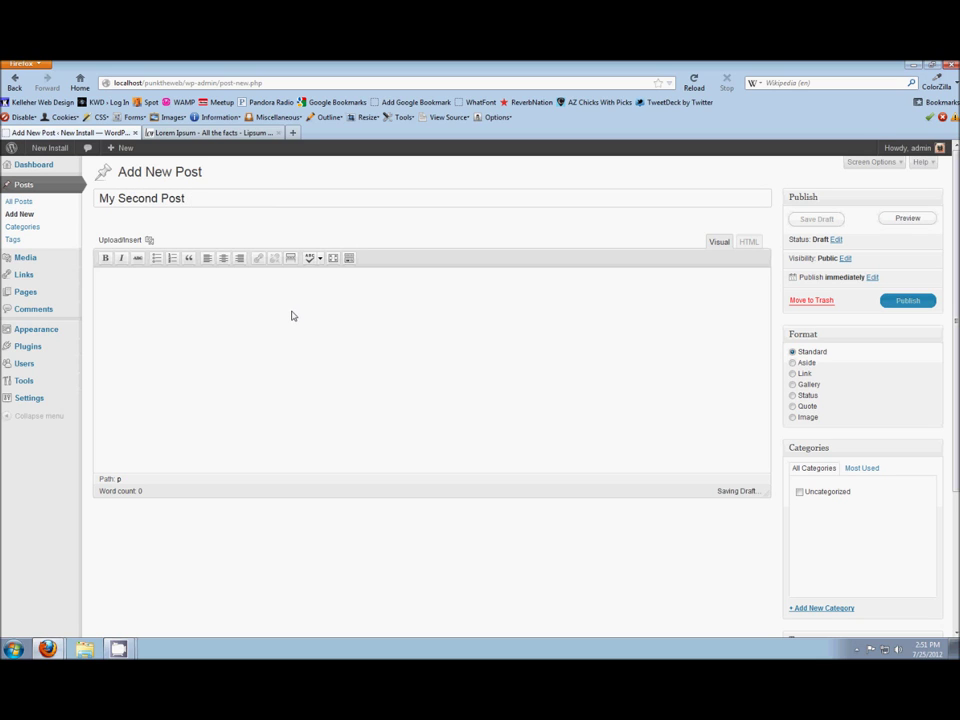
Generate 5 paragraphs of Lorem Ipsum on the lipsum.com page and copy the first paragraph
left_click(200, 132)
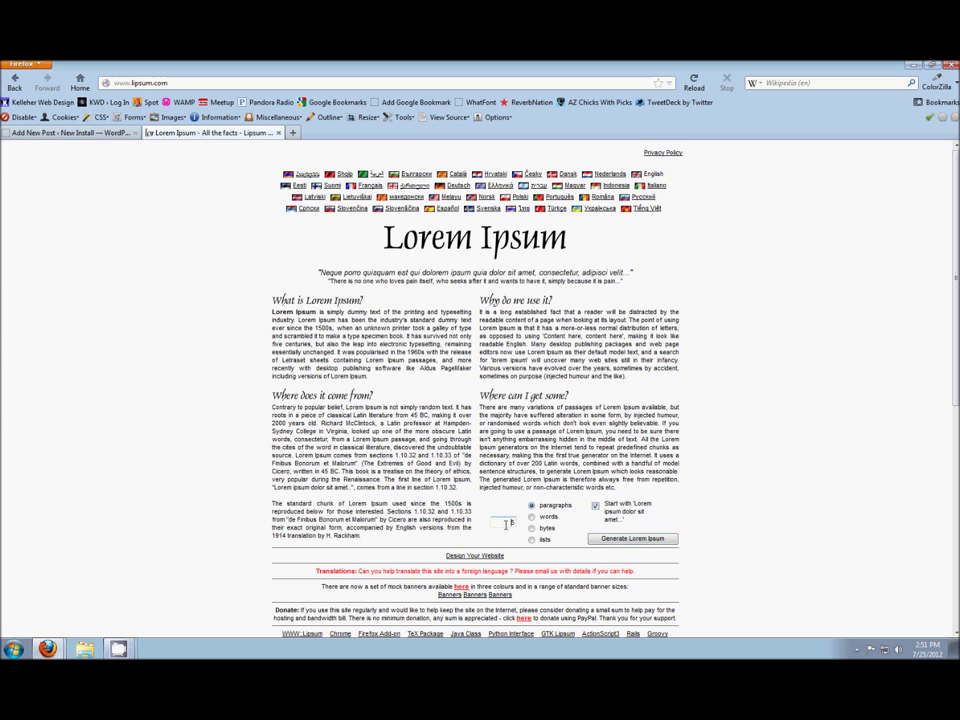
left_click(616, 538)
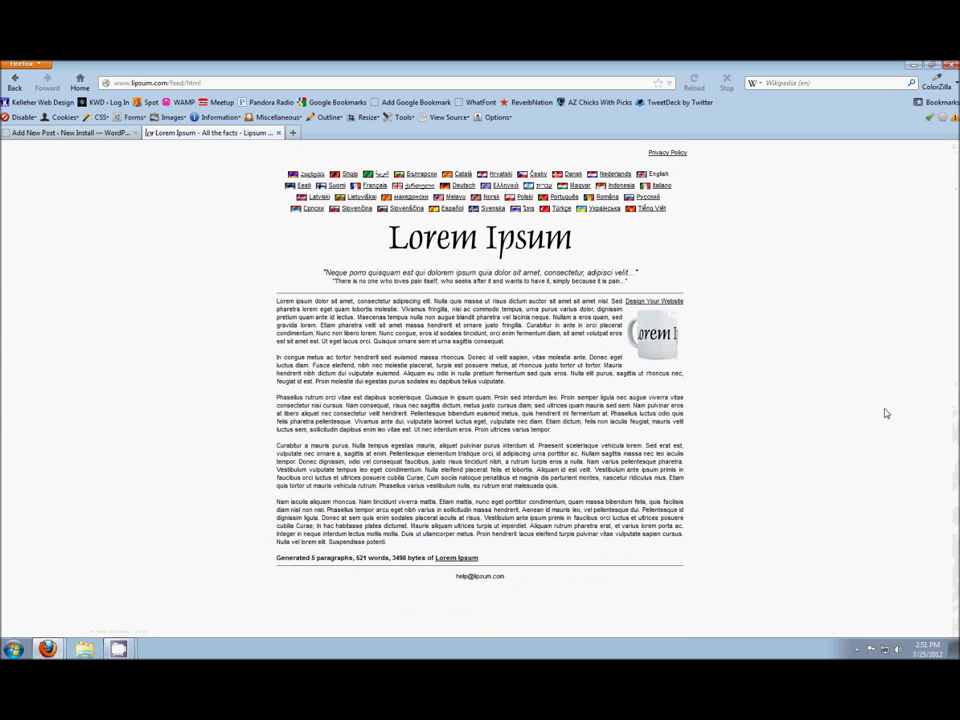
left_click_drag(505, 341, 278, 301)
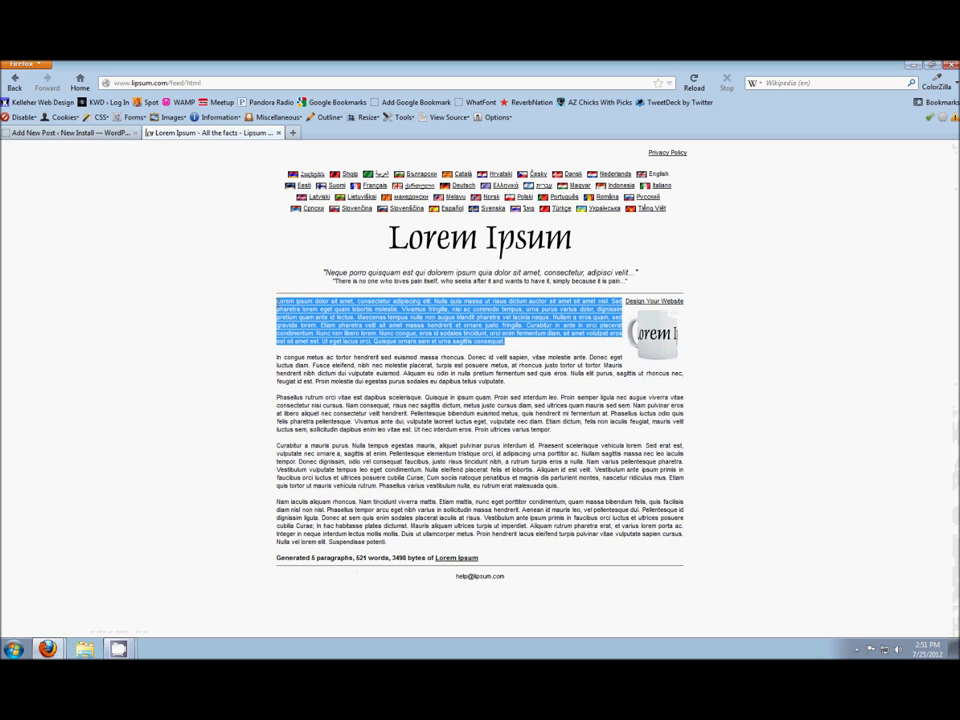
Return to the post editor holding "My Second Post" in the other browser window
key("alt+Tab")
key("alt+Tab")
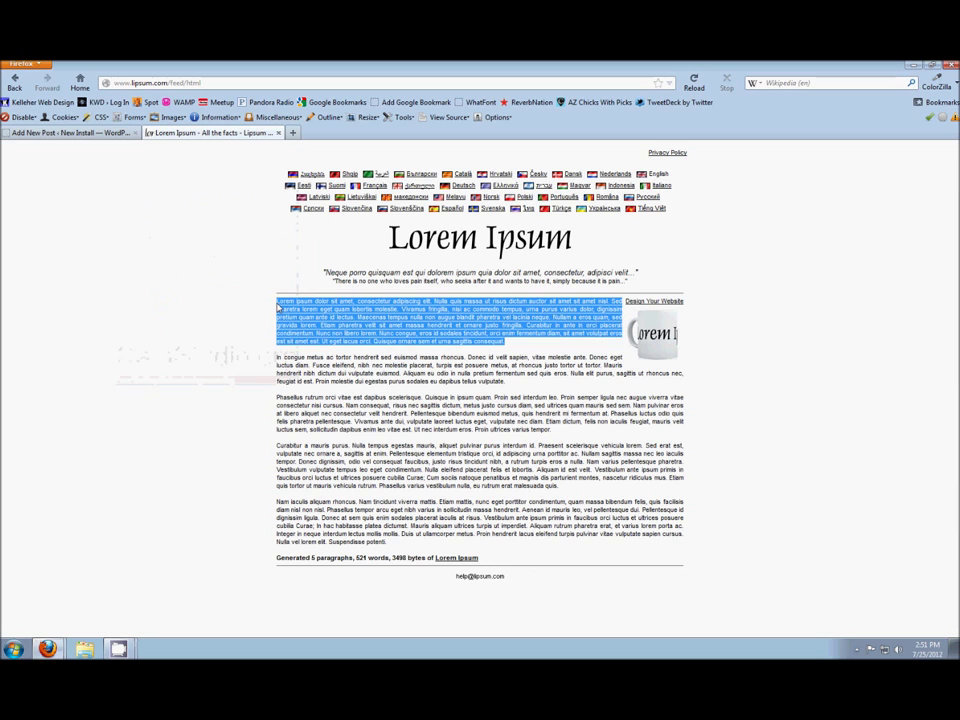
key("alt+Tab")
key("Tab")
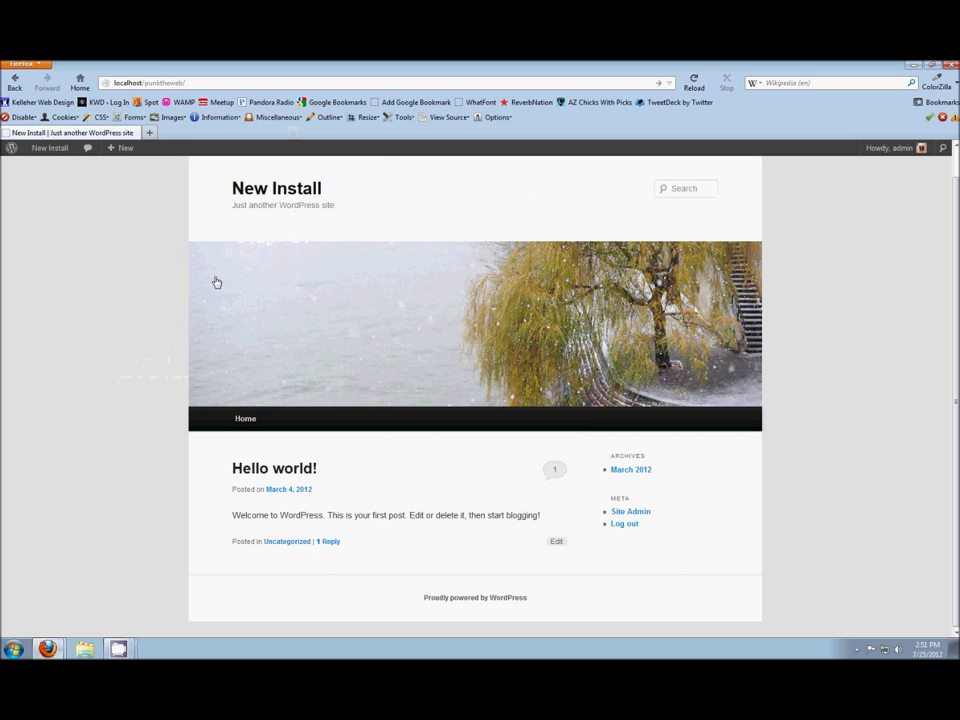
mouse_move(47, 649)
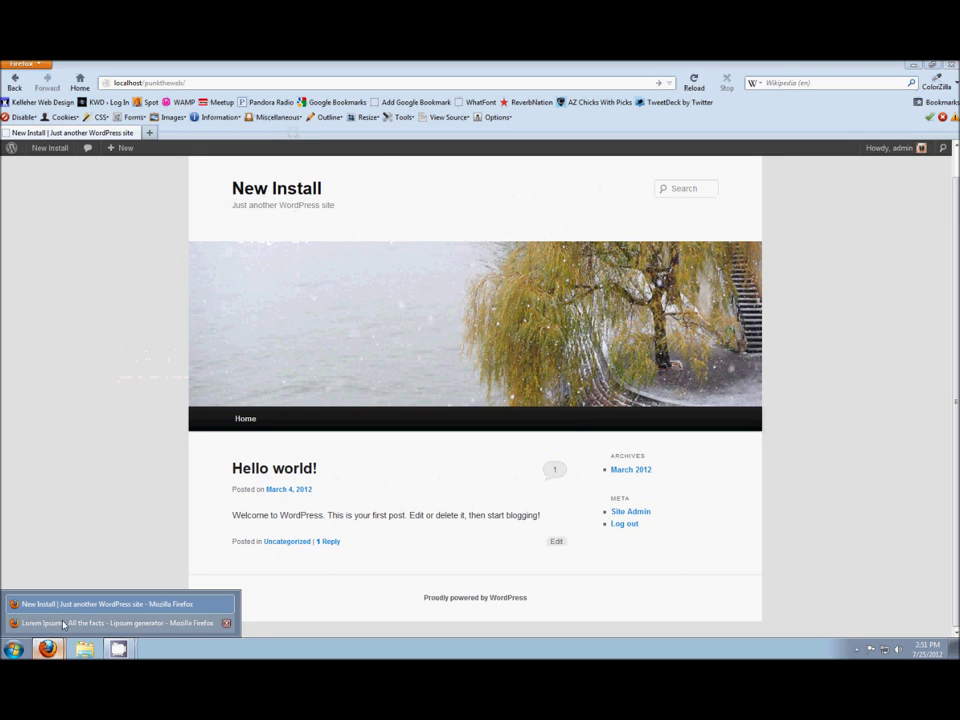
left_click(63, 623)
key("ctrl+Tab")
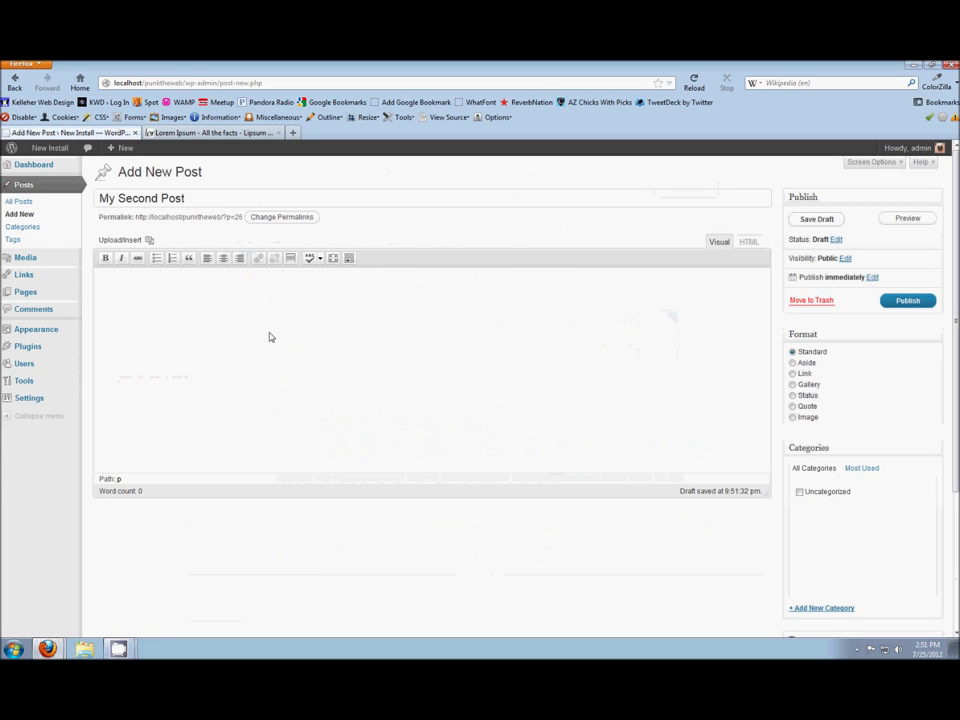
Paste the copied Lorem Ipsum paragraph into the body of "My Second Post" in HTML mode and publish the post from the visual editor
left_click(749, 241)
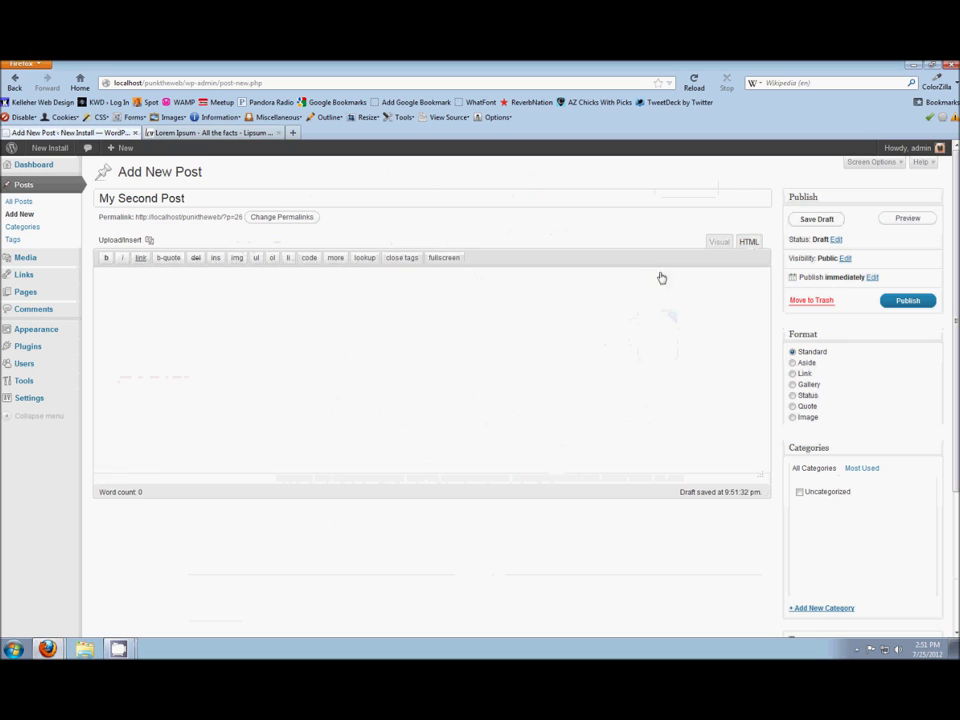
left_click(414, 377)
type("Lorem ipsum dolor sit amet, consectetur adipiscing elit. Nulla quis massa ut risus dictum auctor sit amet sit amet nisl. Sed pharetra lorem eget quam lobortis molestie. Vivamus fringilla, nisi ac commodo tempus, urna purus varius dolor, dignissim pretium quam ante id lectus. Maecenas tempus nulla non augue blandit pharetra vel lacinia neque. Nullam a eros quam, sed gravida lorem. Etiam pharetra velit sit amet massa hendrerit et ornare justo fringilla. Curabitur in ante in orci placerat condimentum. Nunc non libero lorem. Nunc congue, eros id sodales tincidunt, orci enim fermentum diam, sit amet volutpat eros est sit amet est. Ut eget lacus orci. Quisque ornare sem et urna sagittis consequat.")
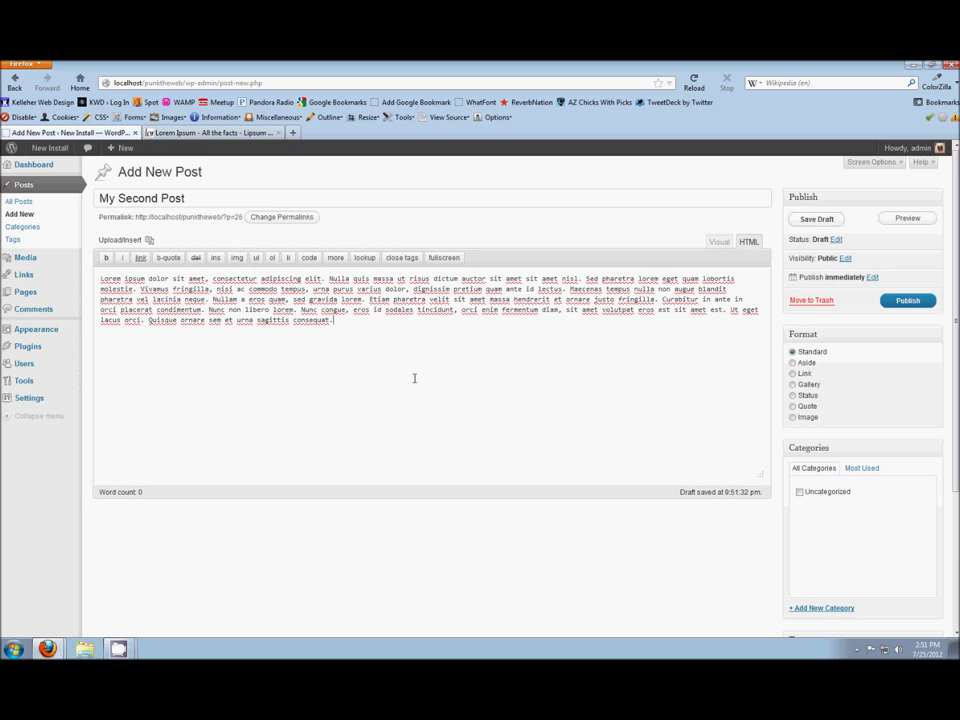
left_click(717, 245)
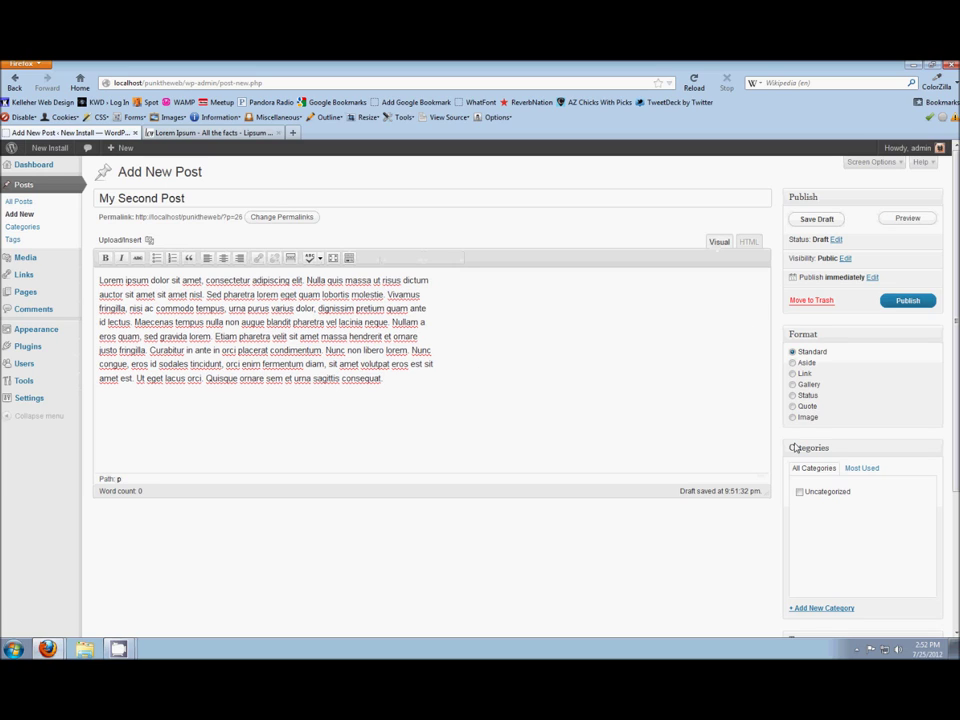
left_click(905, 302)
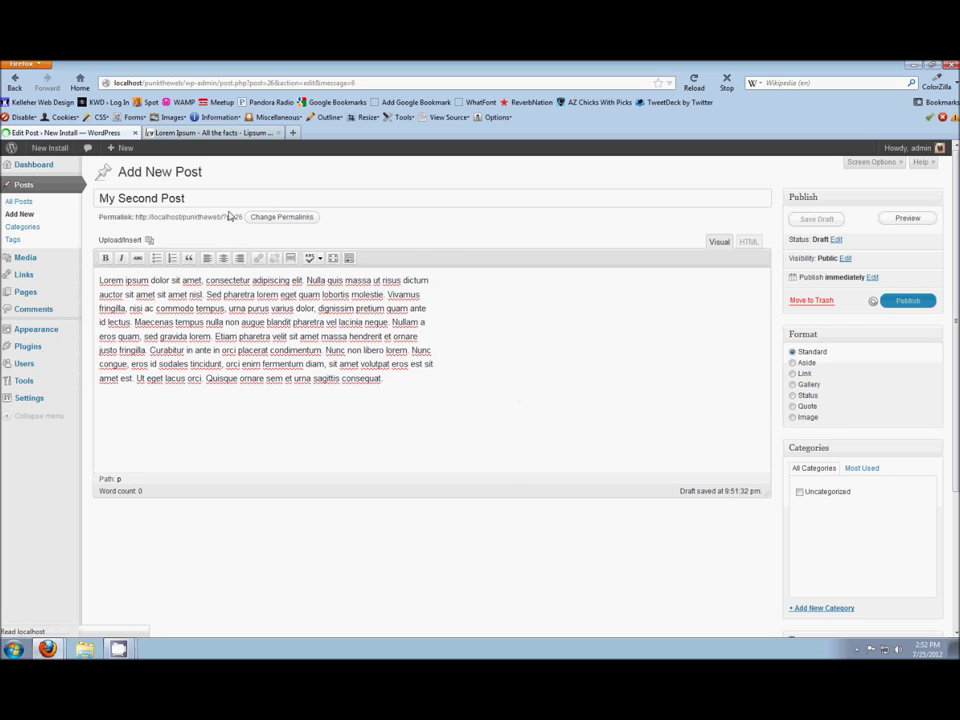
Start another new post and title it "My Third Post"
left_click(197, 173)
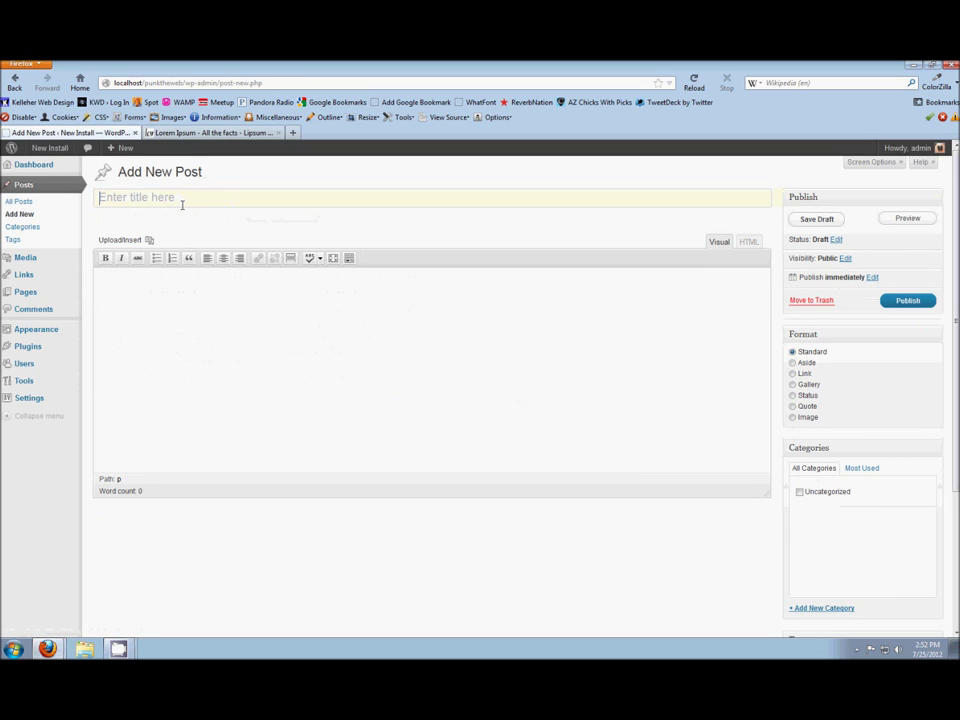
type("My Thirs")
key("BackSpace")
type("d Post")
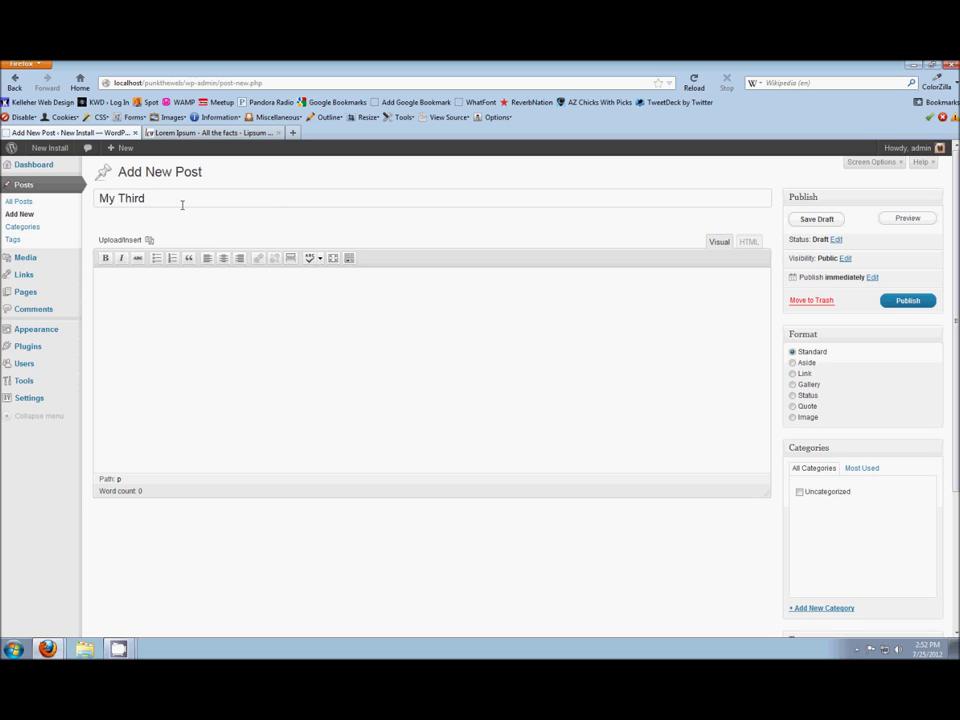
Publish "My Third Post" with the same Lorem Ipsum paragraph as its body, and open the list of all posts
left_click(154, 369)
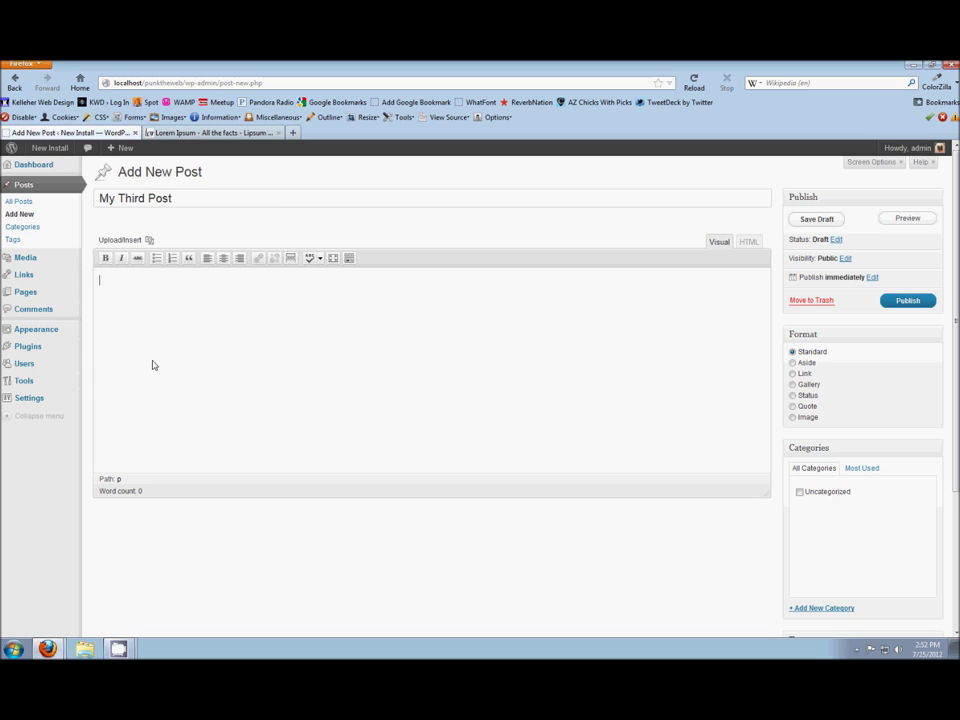
type("Lorem ipsum dolor sit amet, consectetur adipiscing elit. Nulla quis massa ut risus dictum auctor sit amet sit amet nisl. Sed pharetra lorem eget quam lobortis molestie. Vivamus fringilla, nisi ac commodo tempus, urna purus varius dolor, dignissim pretium quam ante id lectus. Maecenas tempus nulla non augue blandit pharetra vel lacinia neque. Nullam a eros quam, sed gravida lorem. Etiam pharetra velit sit amet massa hendrerit et ornare justo fringilla. Curabitur in ante in orci placerat condimentum. Nunc non libero lorem. Nunc congue, eros id sodales tincidunt, orci enim fermentum diam, sit amet volutpat eros est sit amet est. Ut eget lacus orci. Quisque ornare sem et urna sagittis consequat.")
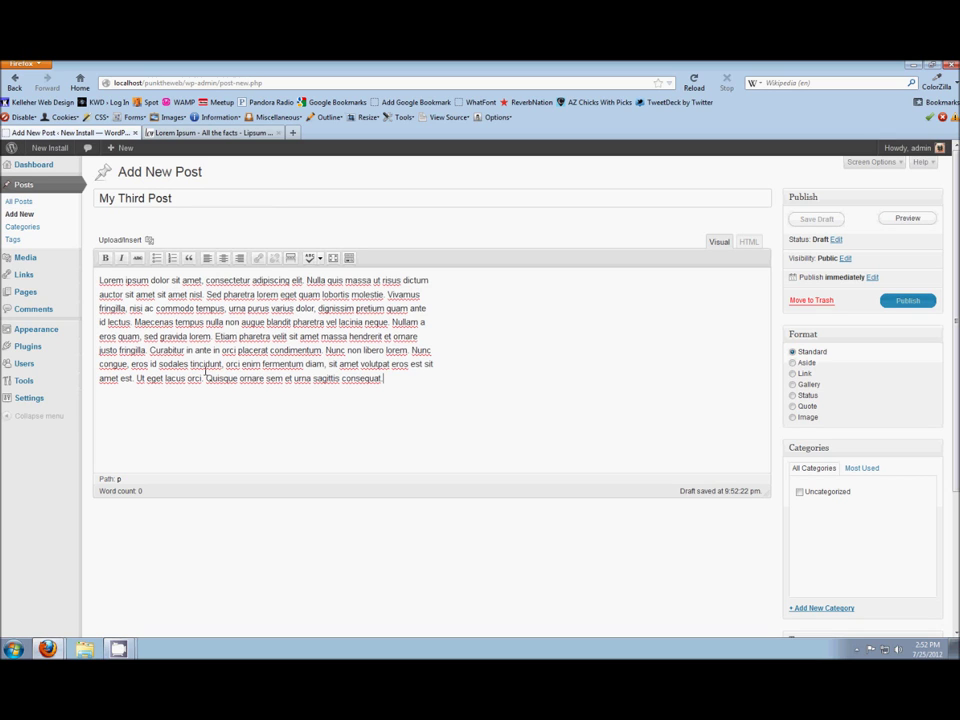
left_click(906, 301)
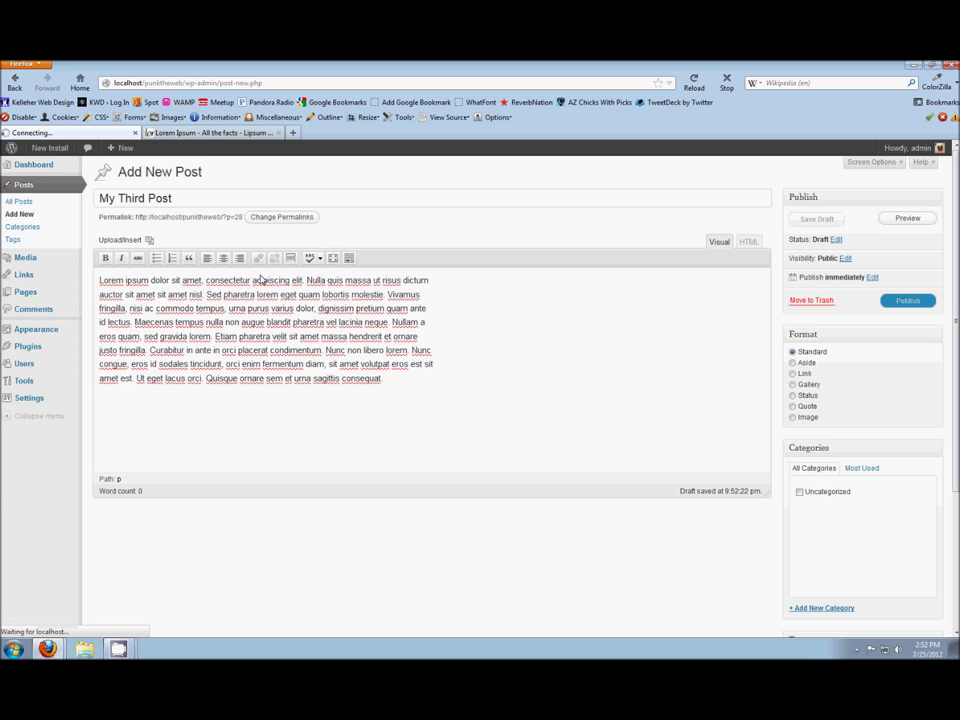
left_click(20, 202)
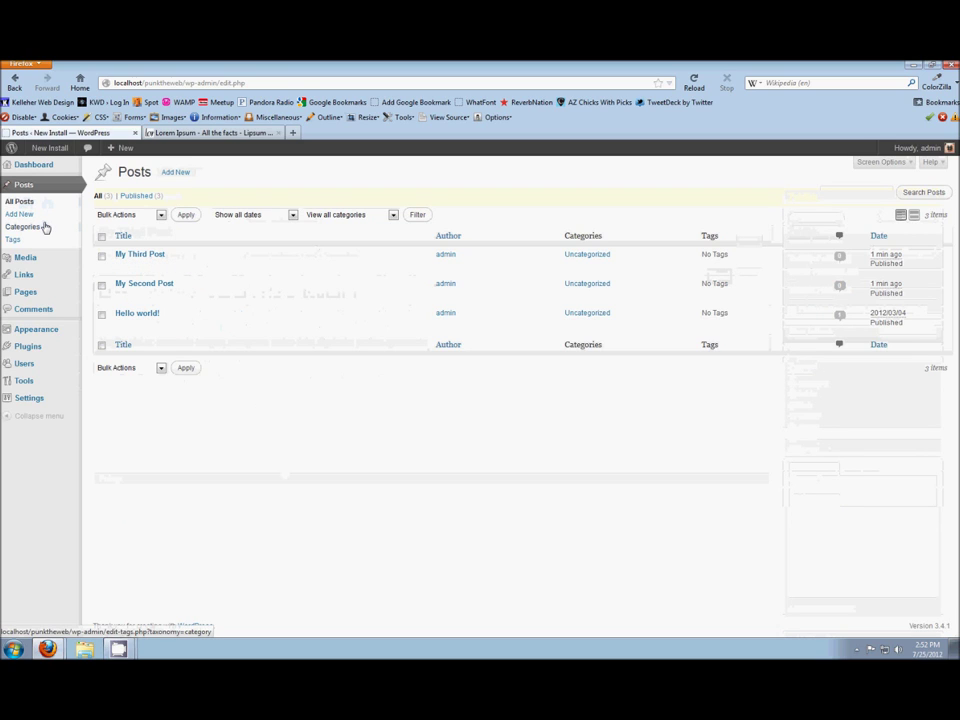
Open the pages list and start a new page titled "Home"
mouse_move(25, 292)
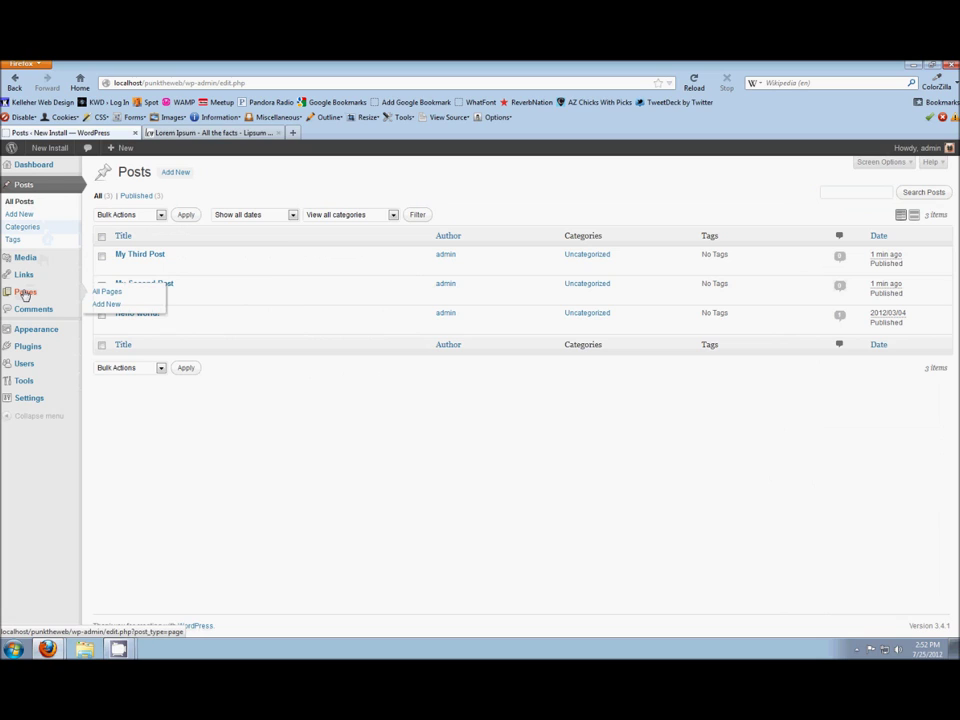
left_click(25, 292)
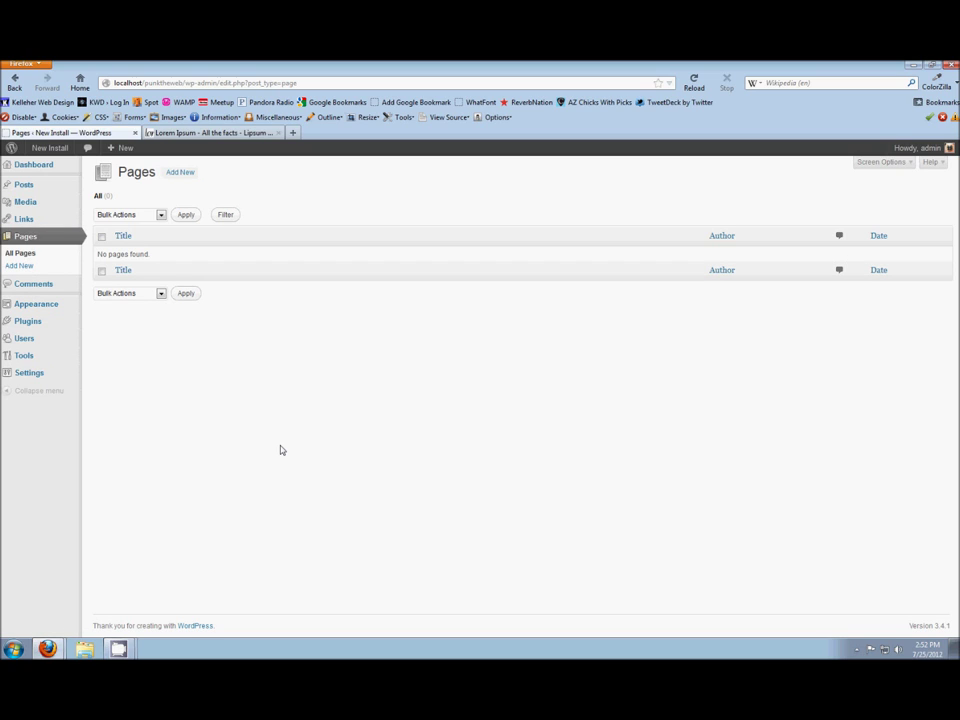
left_click(181, 172)
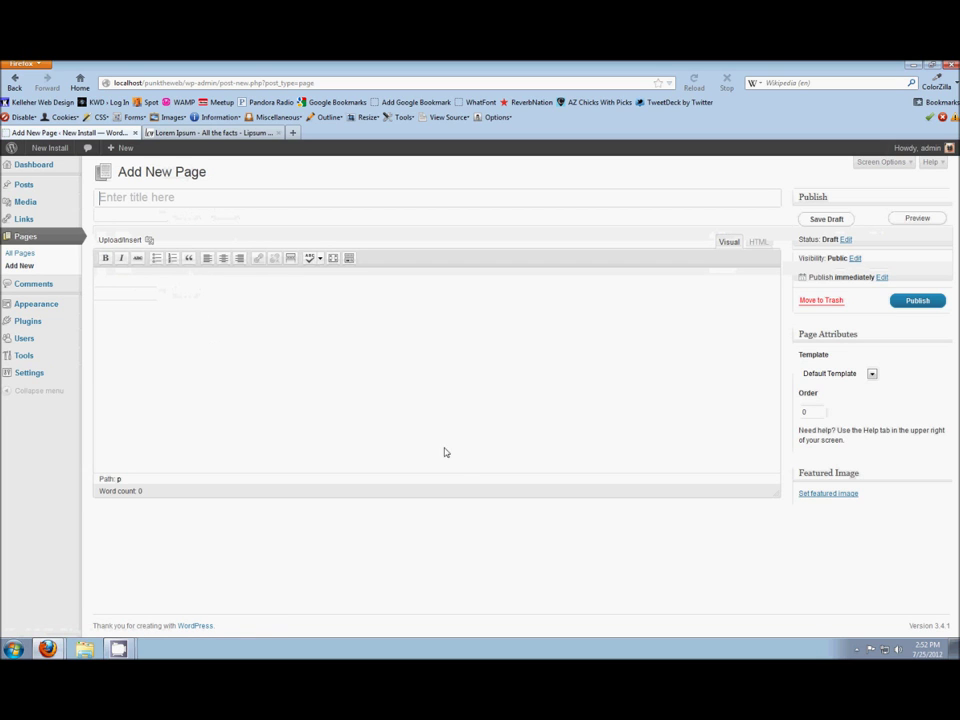
type("Home")
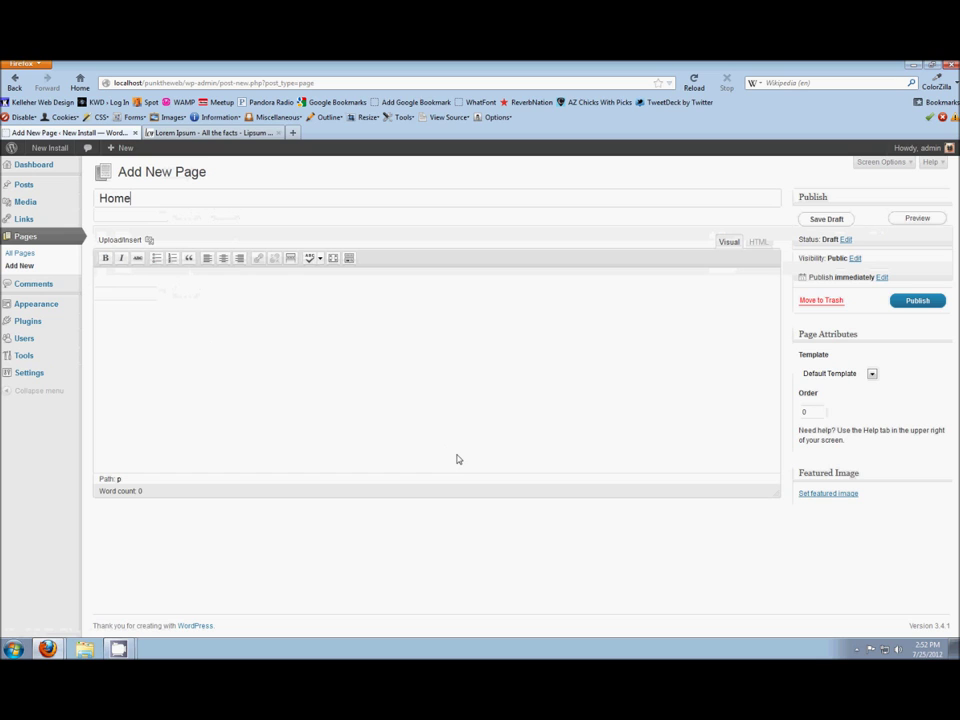
Copy the second paragraph of the generated Lorem Ipsum text and return to the empty body of the Home page
left_click(414, 441)
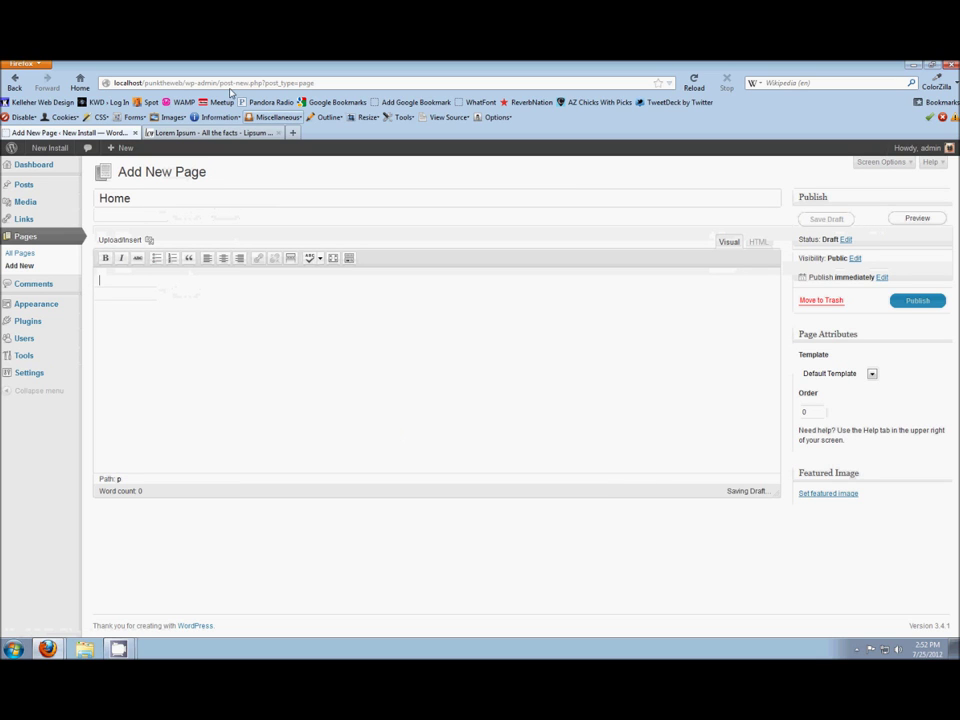
left_click(214, 132)
left_click_drag(277, 358, 516, 388)
key("ctrl+c")
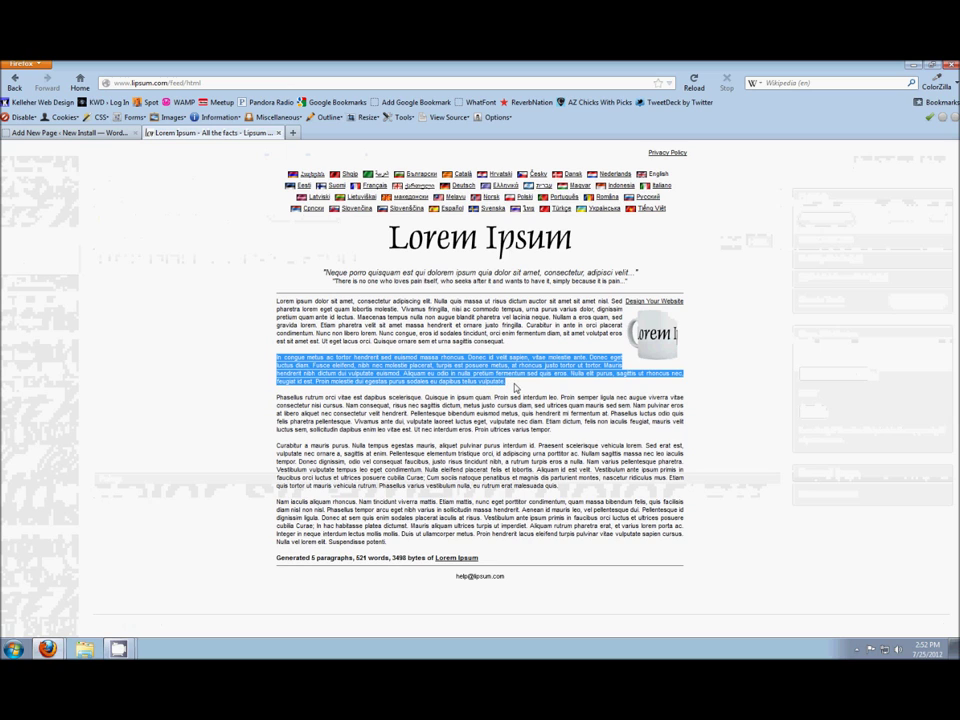
left_click(90, 133)
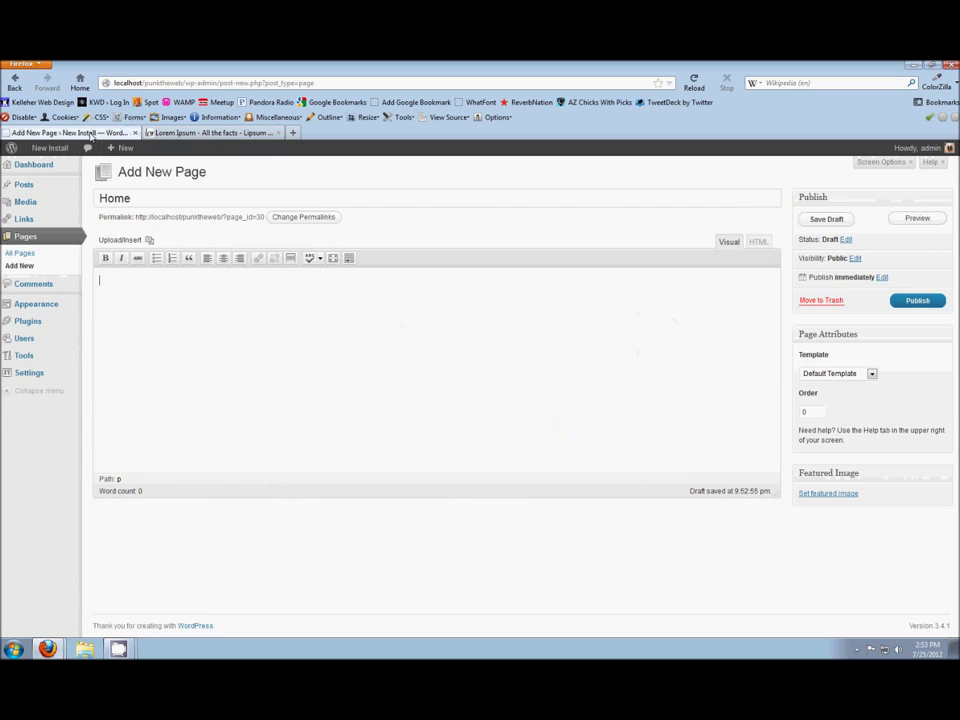
Paste the copied paragraph into the Home page's body and add "Welcome to my Home Page" above it as Heading 1
key("ctrl+v")
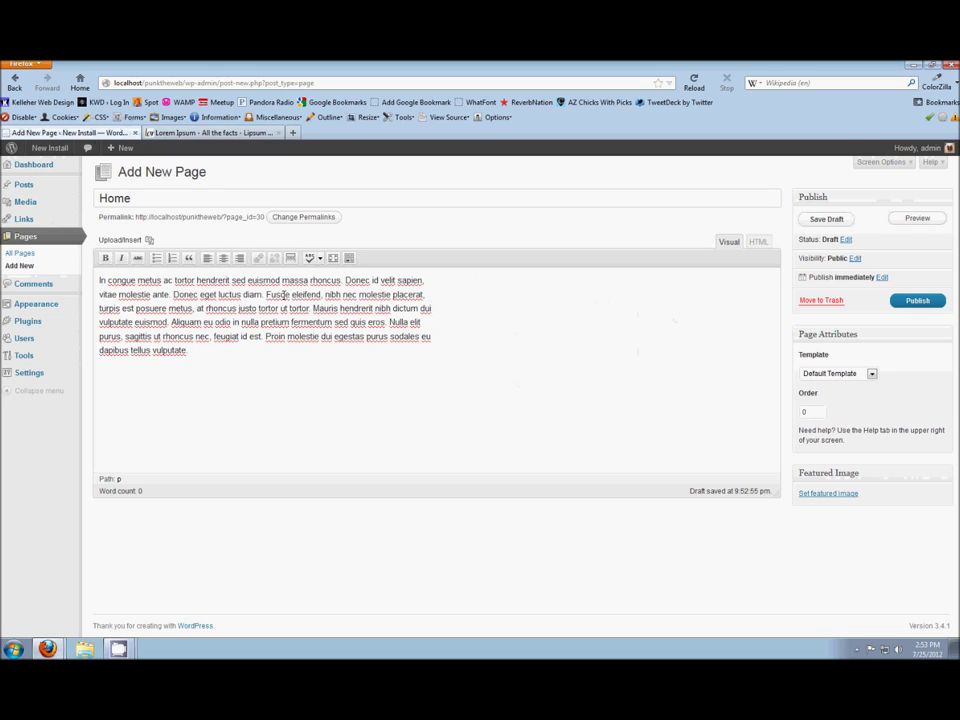
key("Return")
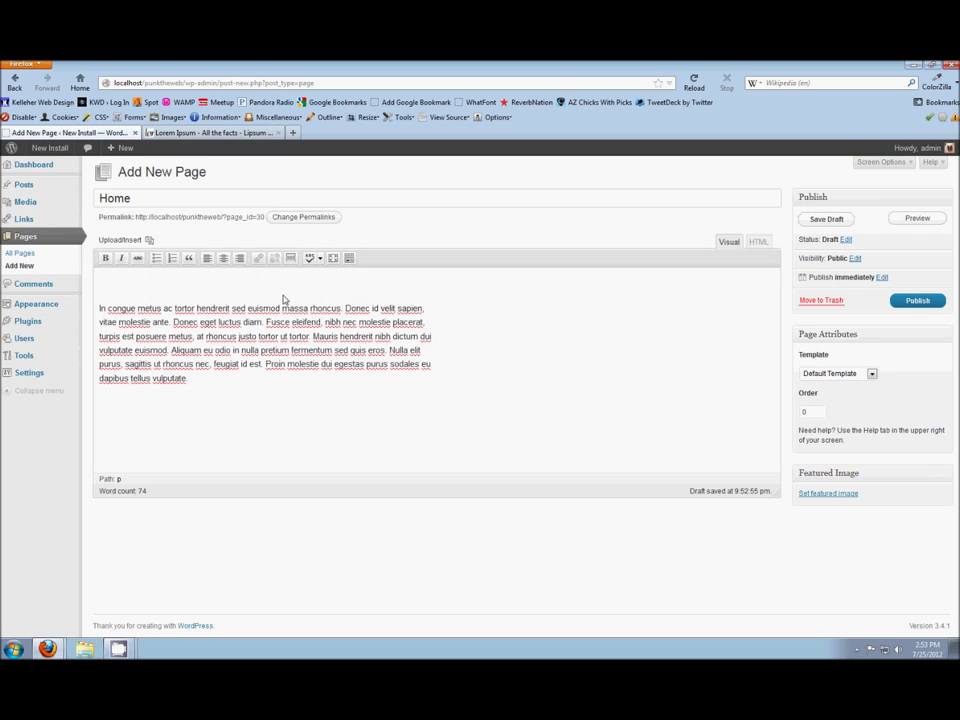
type("Welcome to my Home Page")
left_click(350, 259)
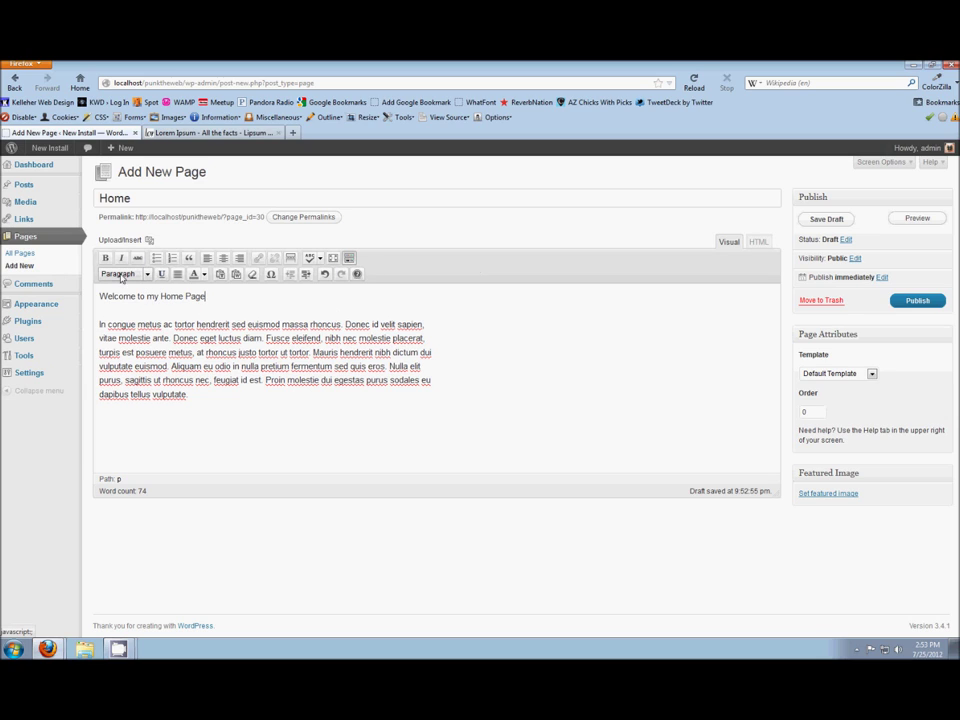
left_click(146, 275)
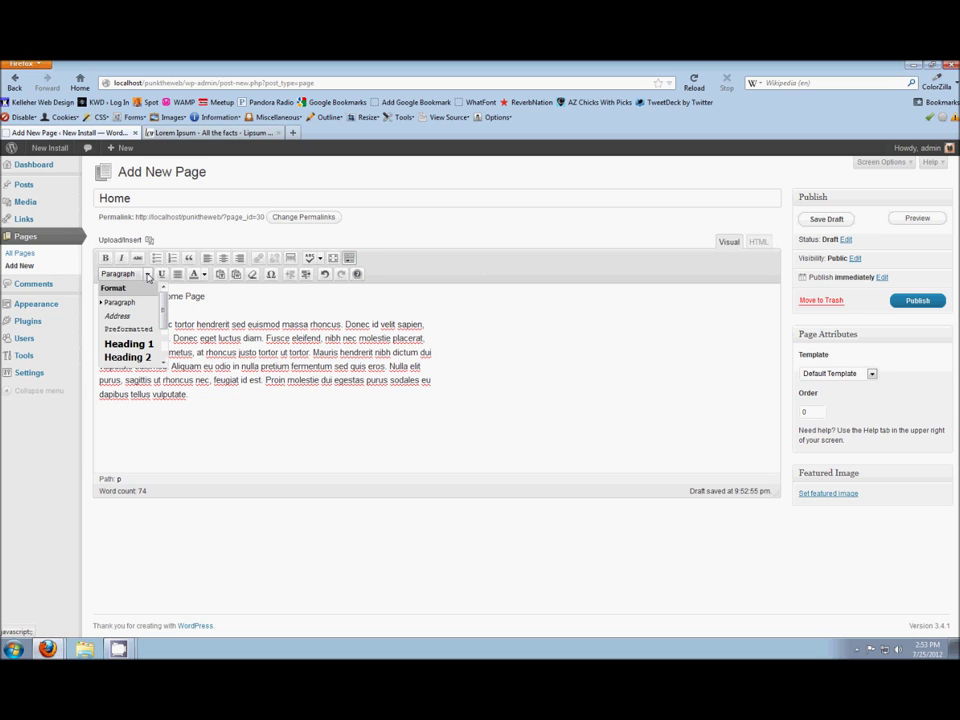
left_click(129, 343)
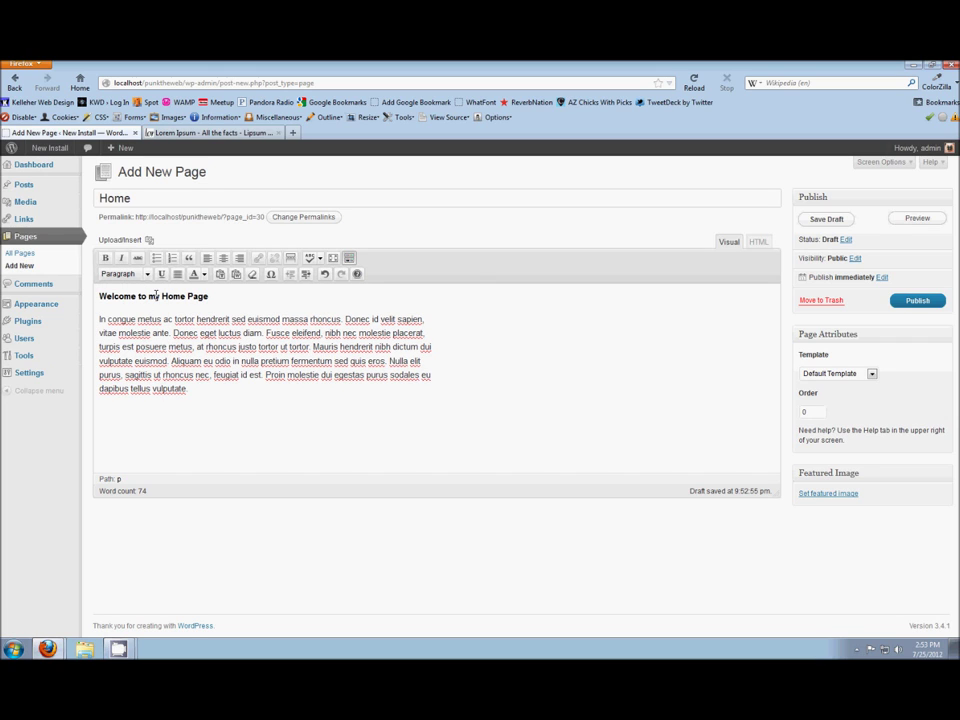
left_click(137, 296)
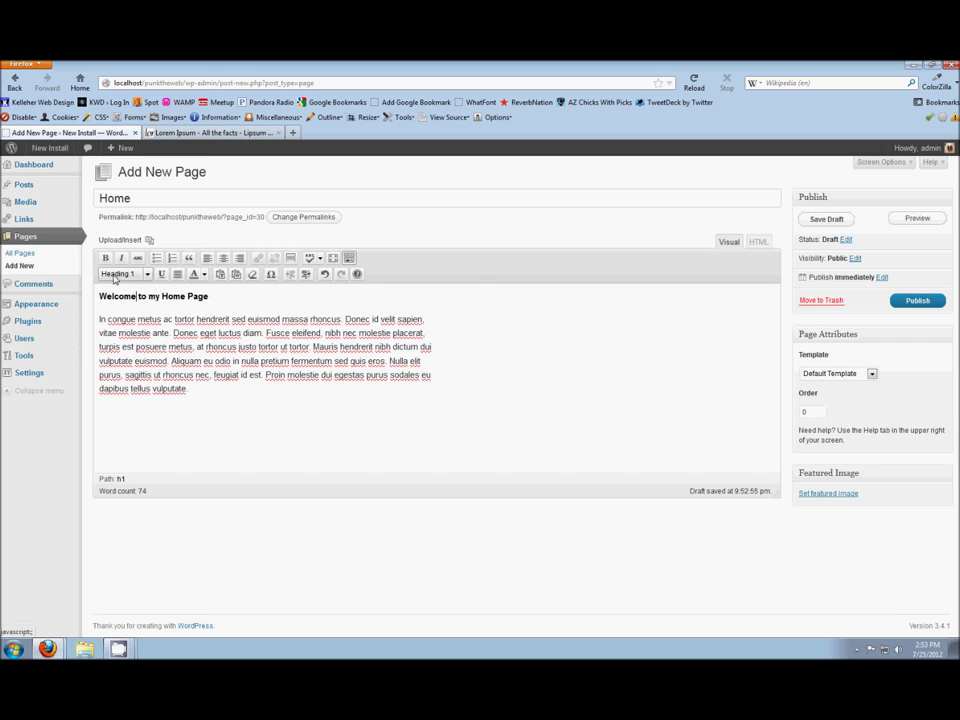
Assign the Sidebar Template to the Home page, set its order to 1, and publish it
left_click(871, 374)
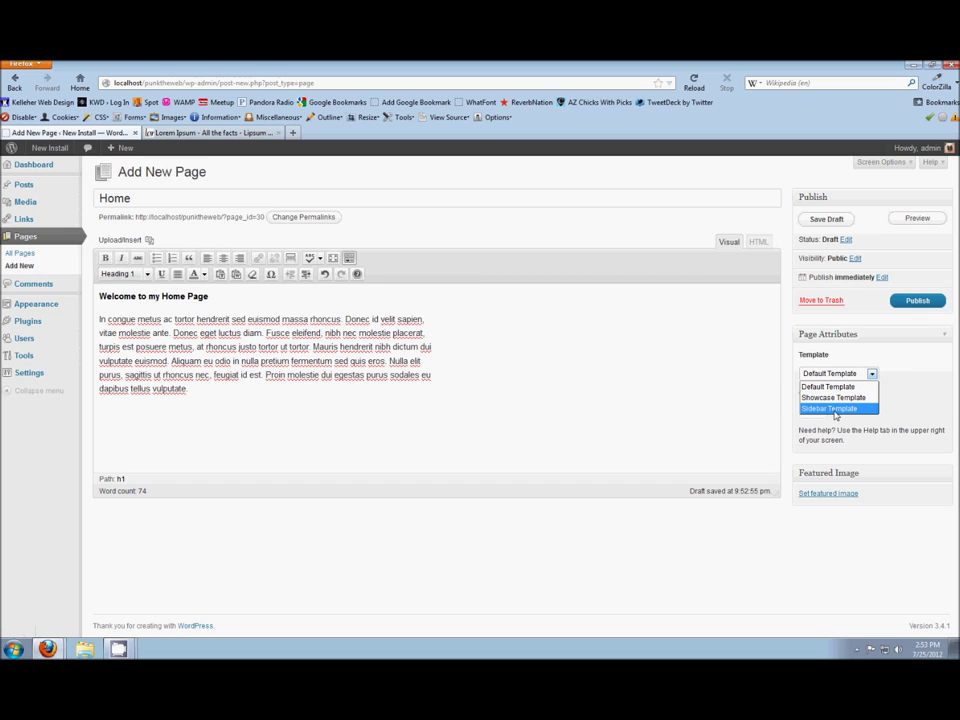
left_click(836, 409)
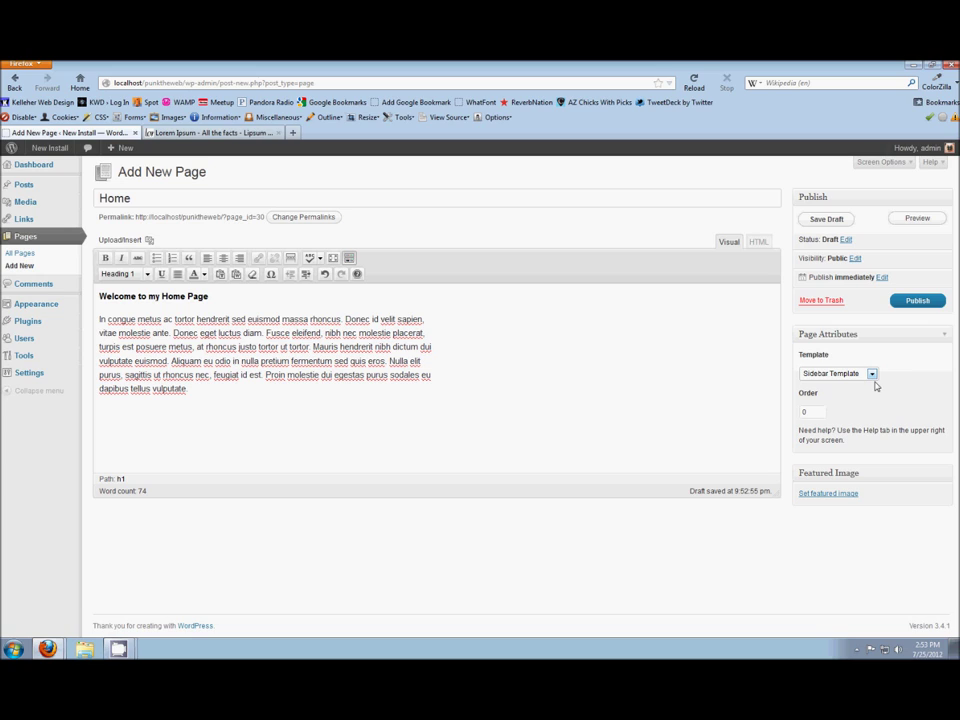
left_click_drag(807, 411, 793, 410)
type("1")
left_click(898, 406)
left_click(914, 303)
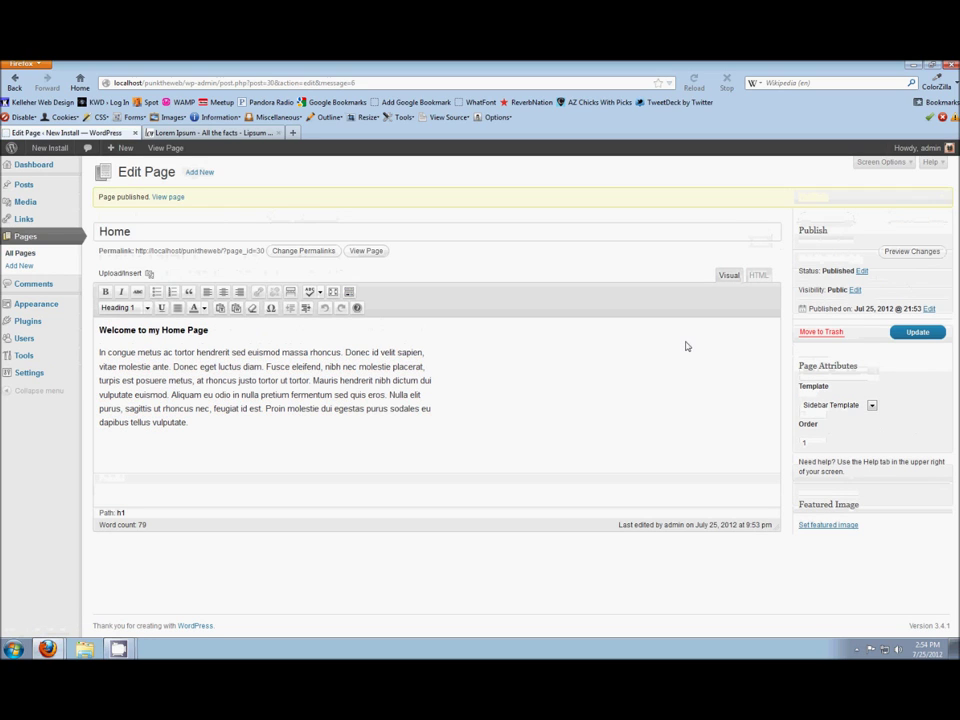
Start another new page and title it "Blog"
left_click(203, 173)
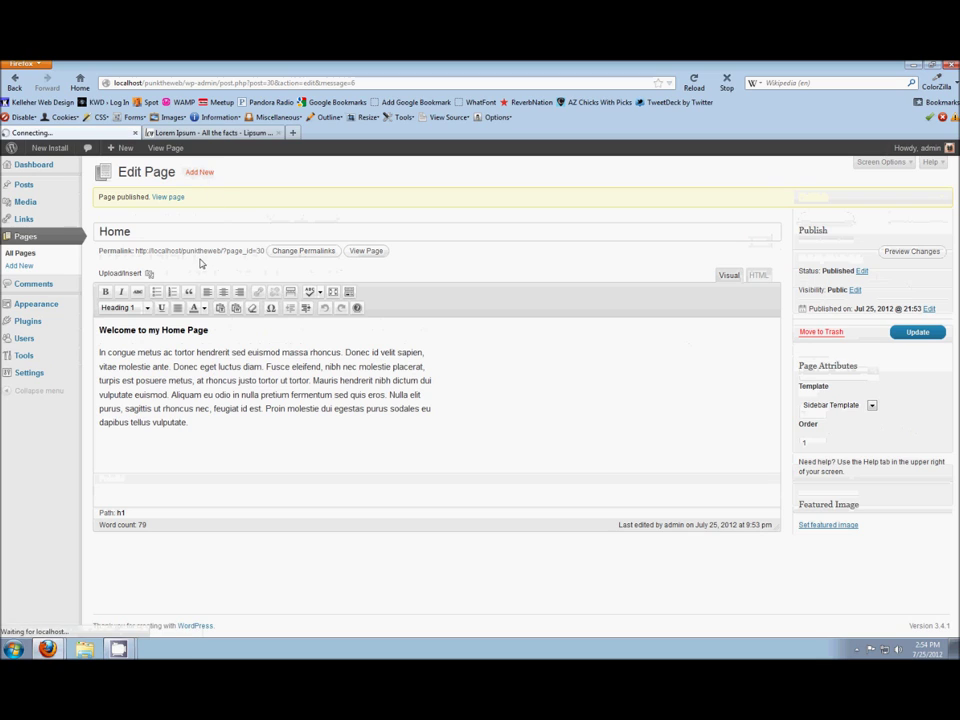
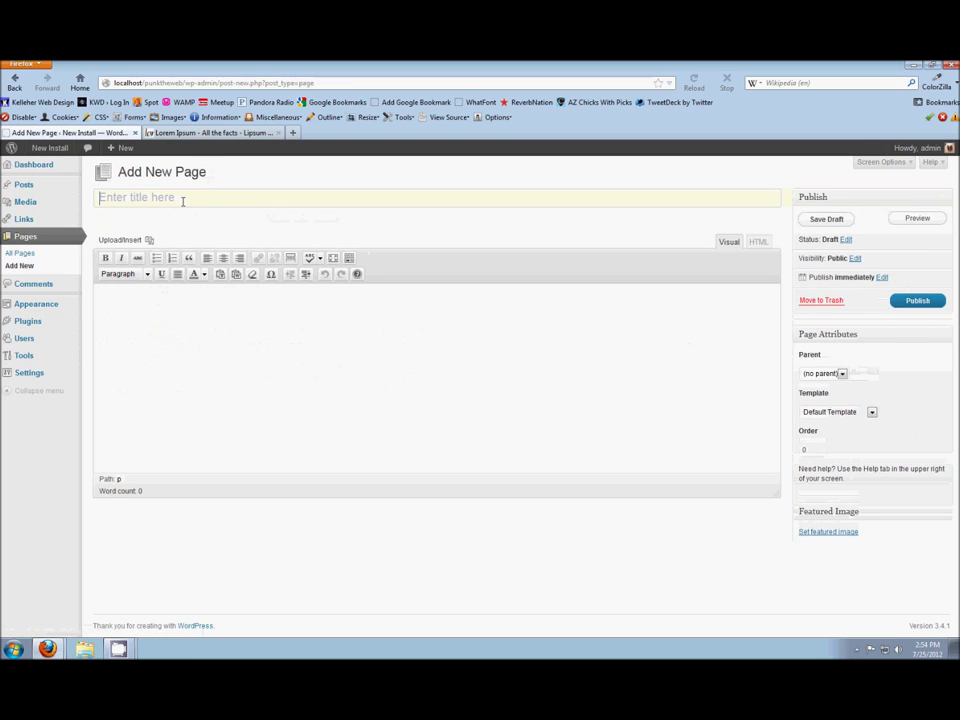
left_click(183, 198)
type("Blog")
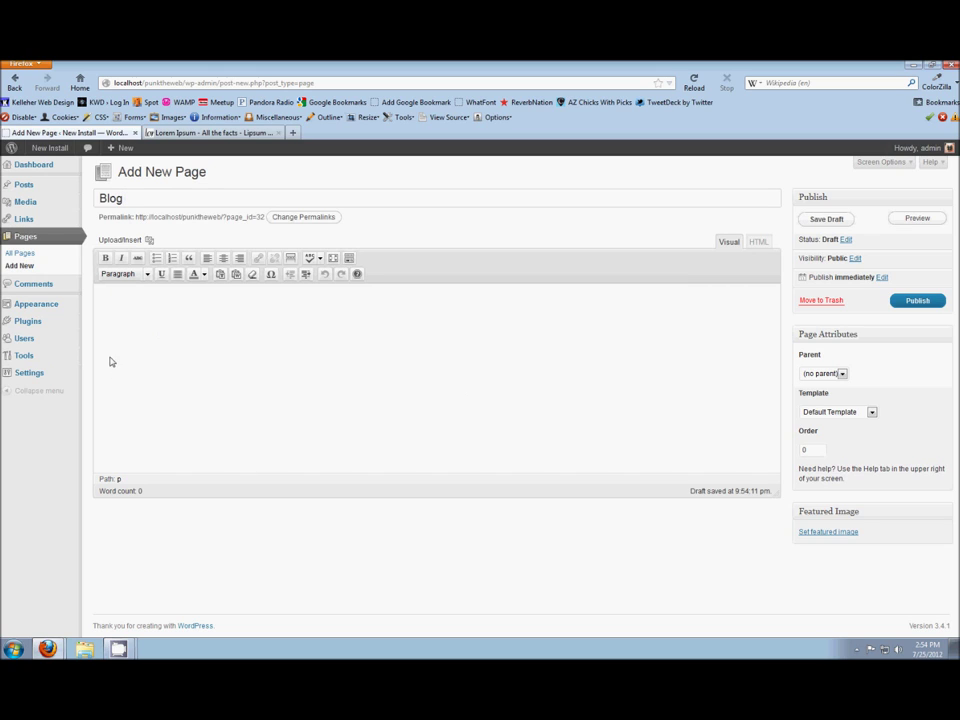
left_click(334, 356)
Set the Blog page's order to 2 and publish it with an empty body
double_click(806, 449)
type("3")
key("BackSpace")
type("2")
left_click(896, 444)
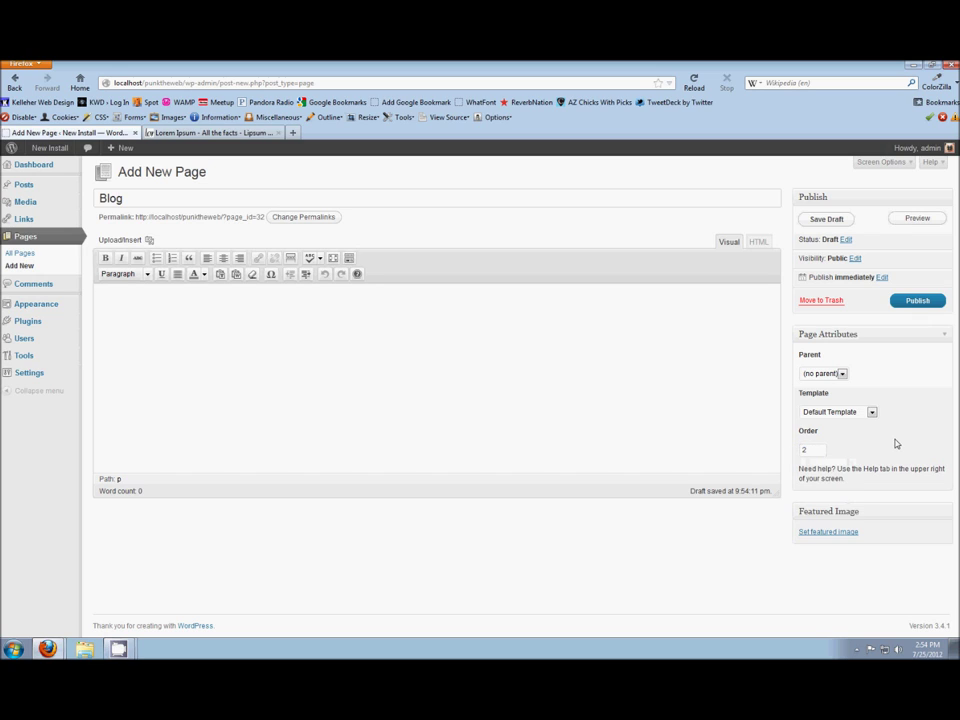
left_click(919, 301)
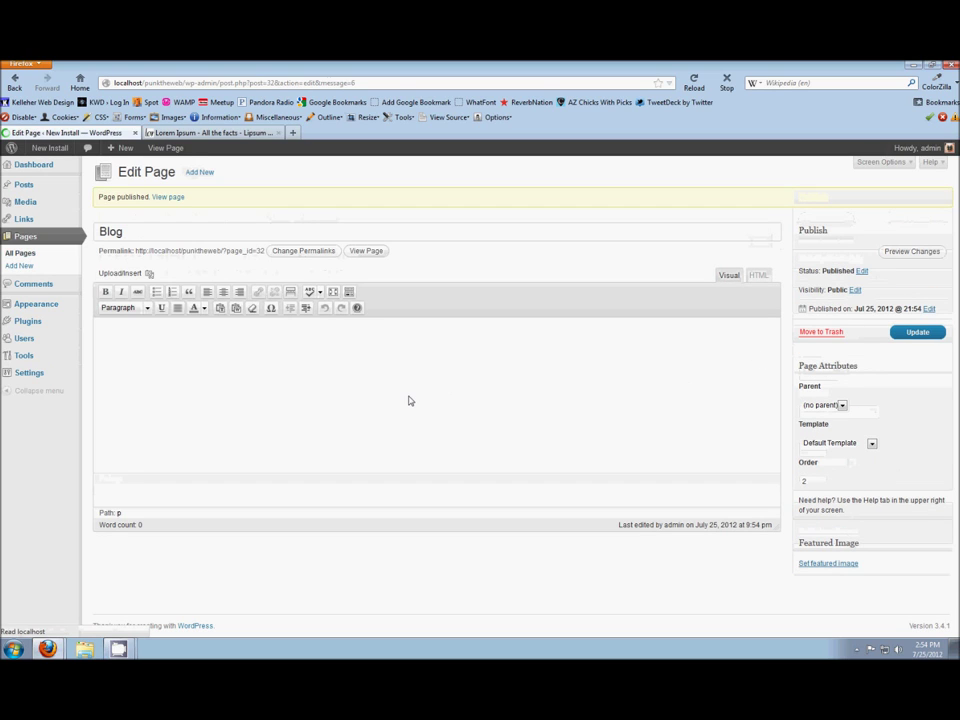
Start a new page titled "About Us" and fill its body with the third paragraph of the generated Lorem Ipsum text
left_click(200, 173)
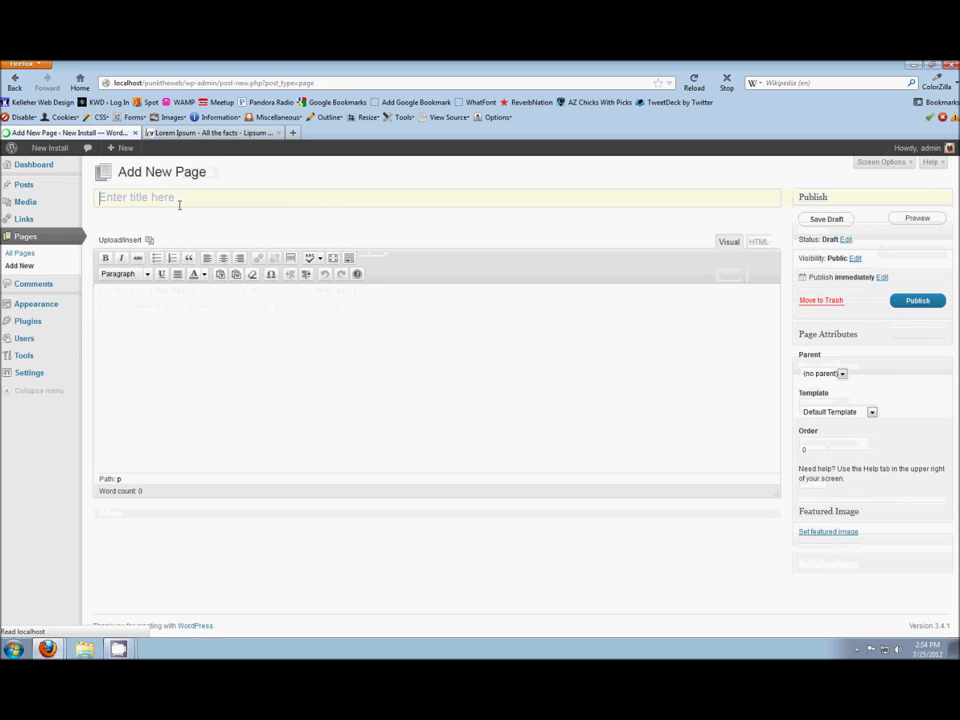
type("About Us")
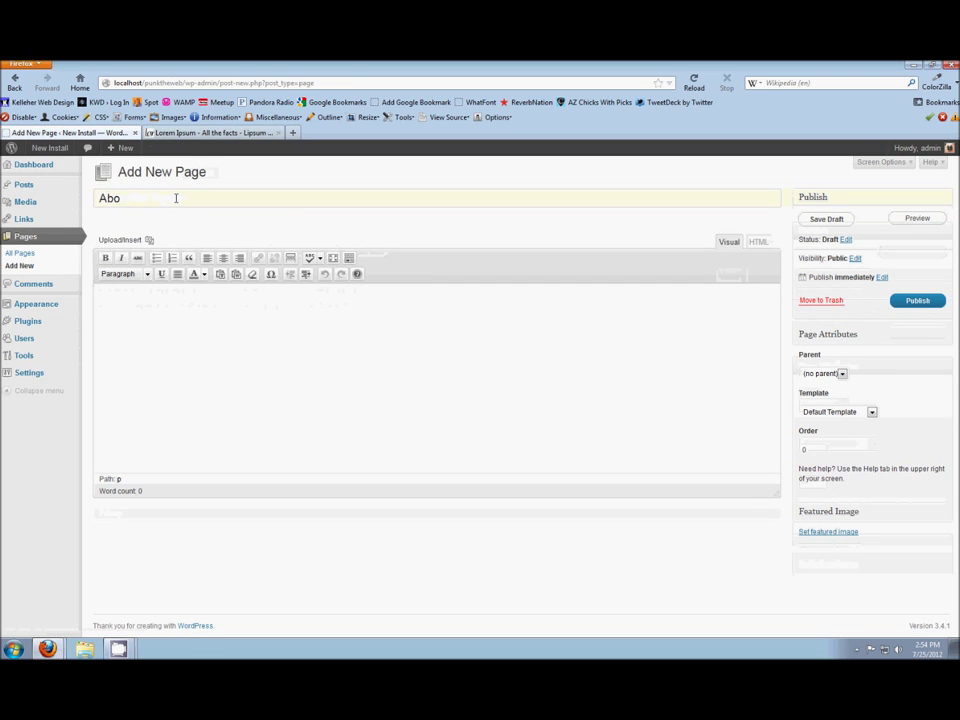
left_click(205, 132)
left_click_drag(278, 394, 558, 432)
key("ctrl+c")
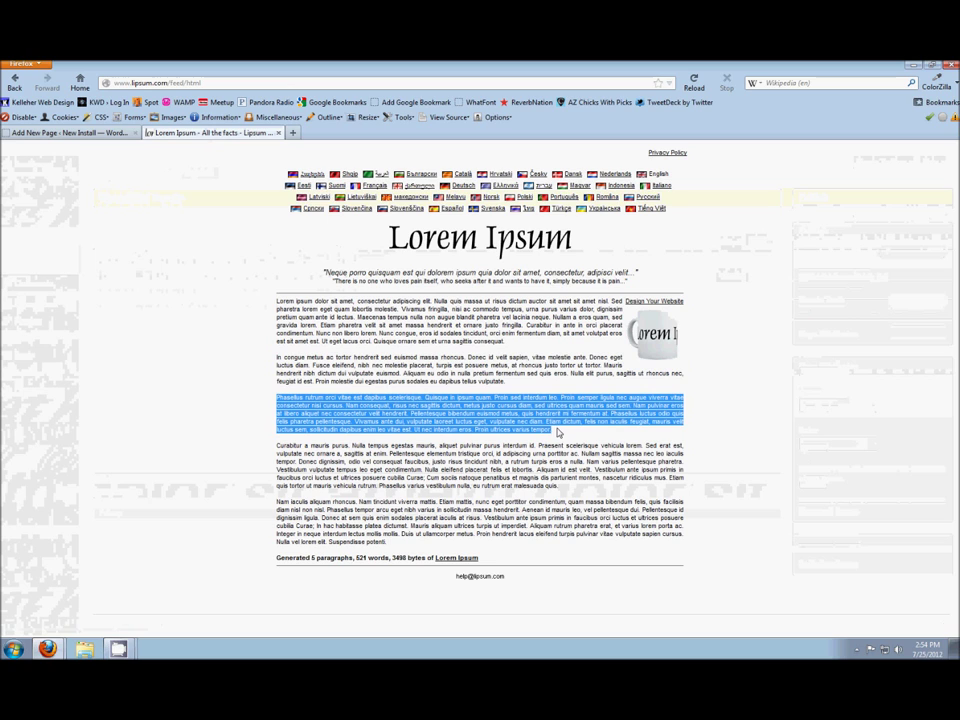
left_click(70, 132)
left_click(313, 328)
key("ctrl+v")
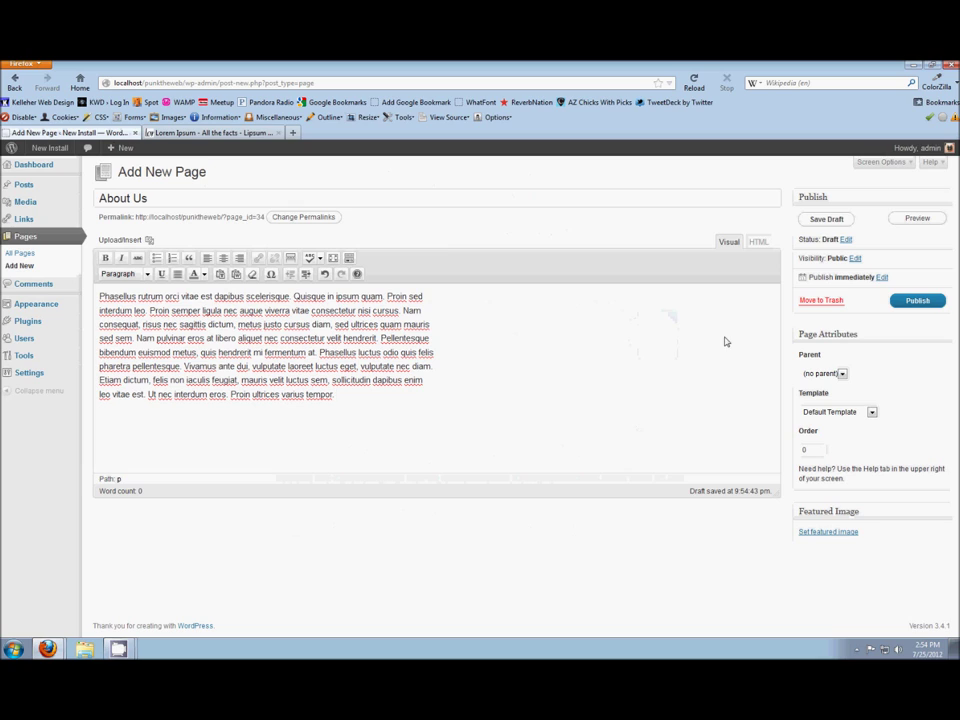
Set the About Us page's order to 3, assign the Sidebar Template, and publish it
double_click(813, 451)
type("3")
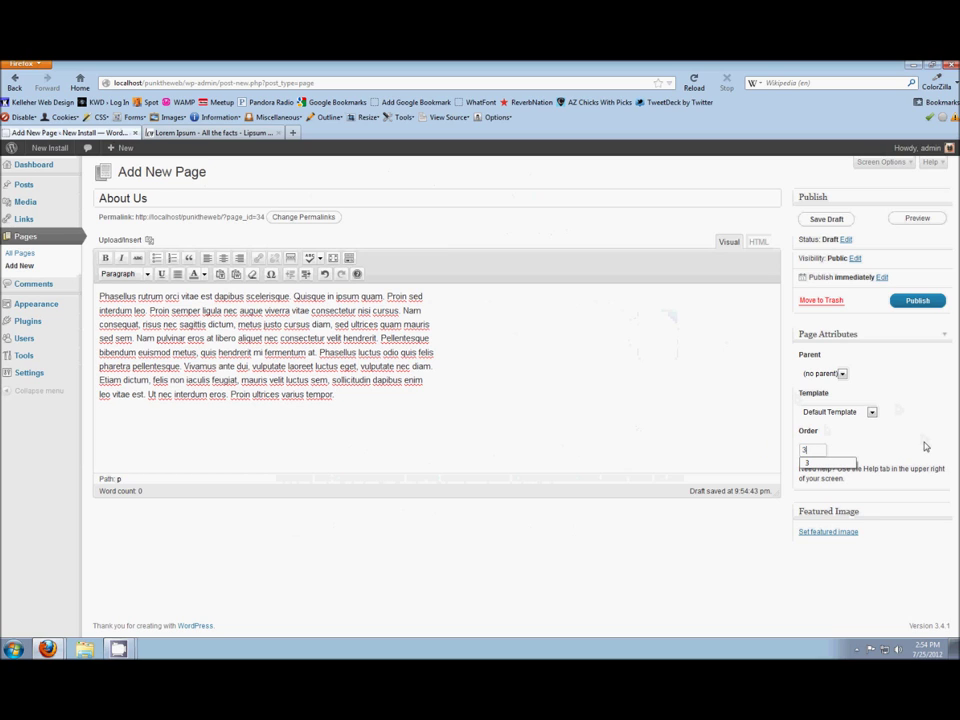
left_click(871, 412)
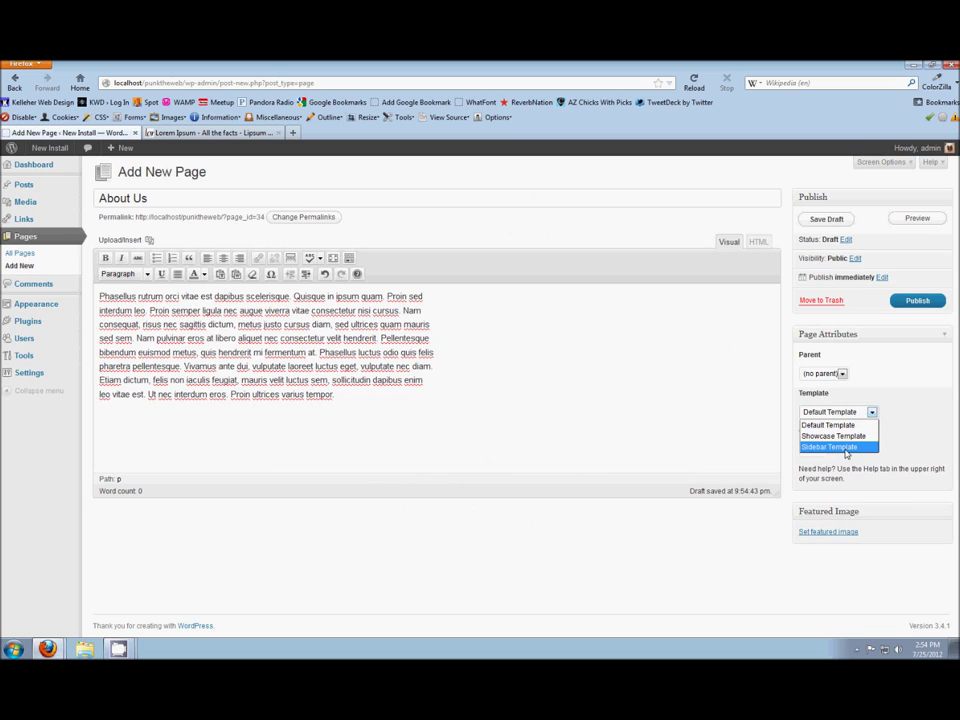
left_click(848, 447)
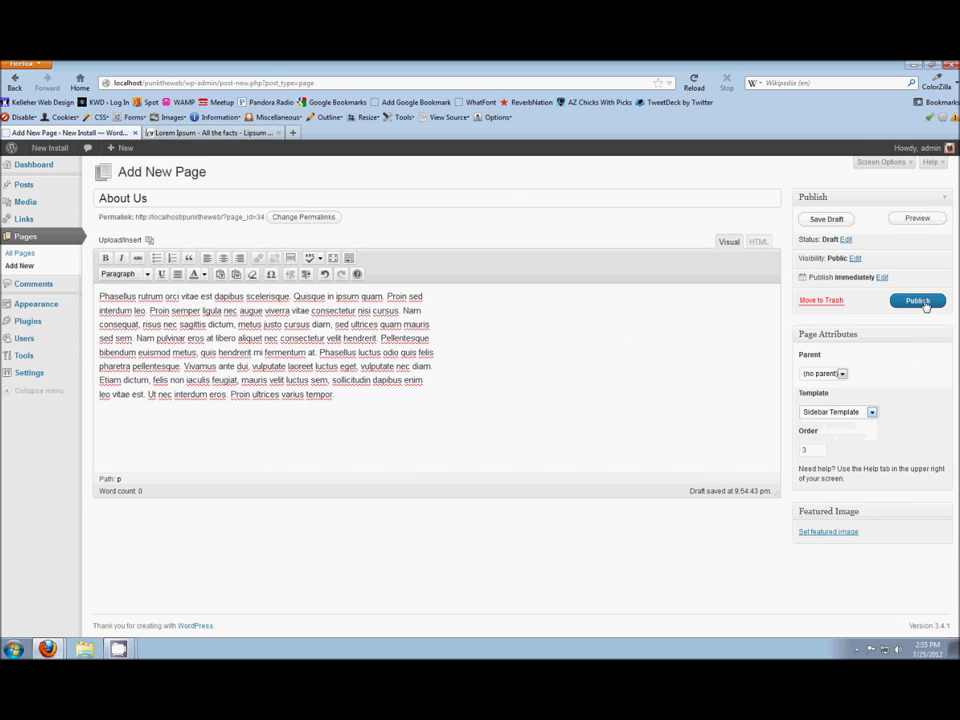
left_click(919, 301)
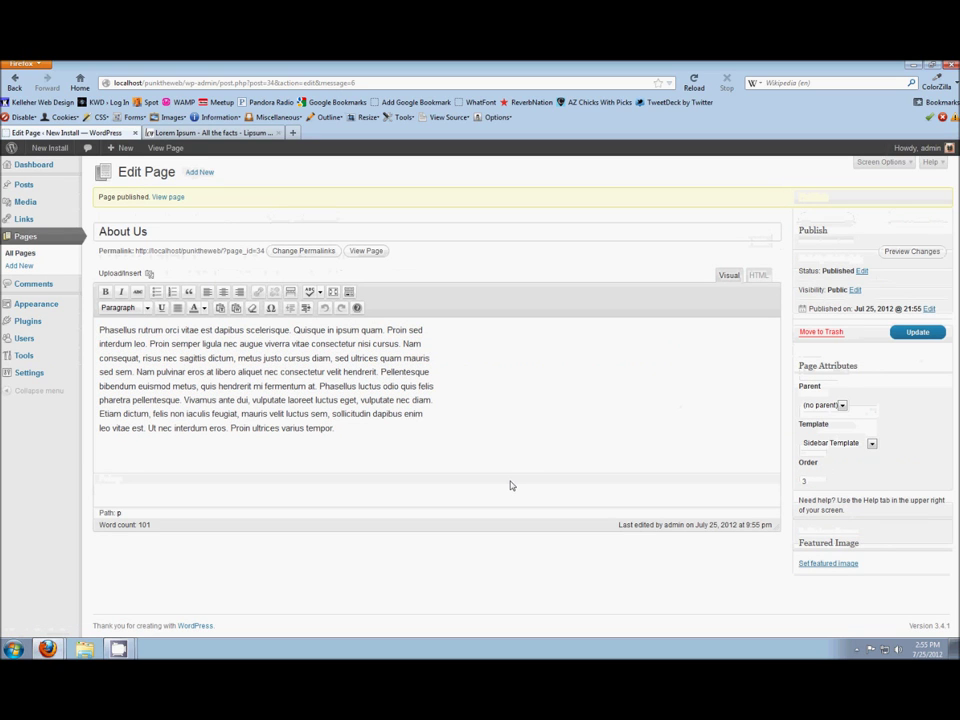
Reload the public site's front page to review its navigation and posts, and examine the Blog page
key("alt+Tab")
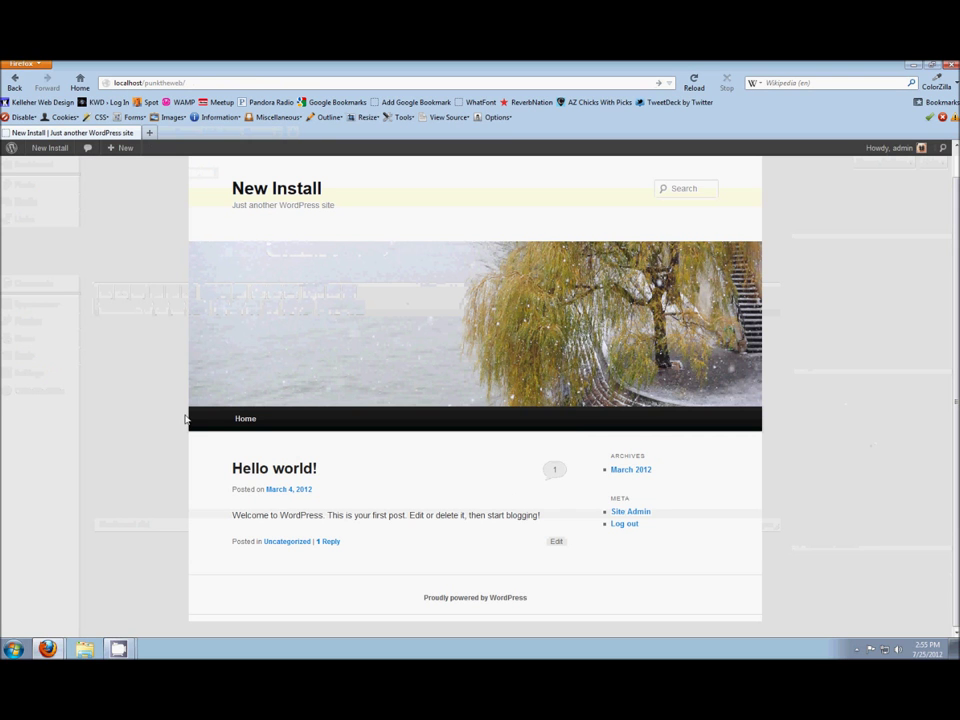
left_click(693, 80)
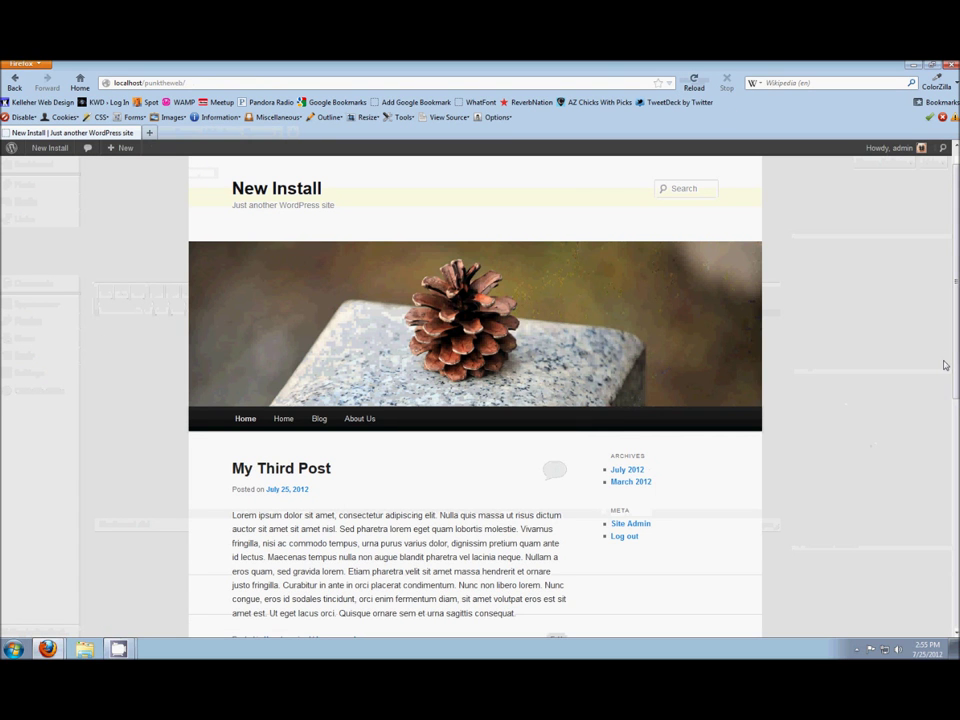
scroll(944, 365, "down", 3)
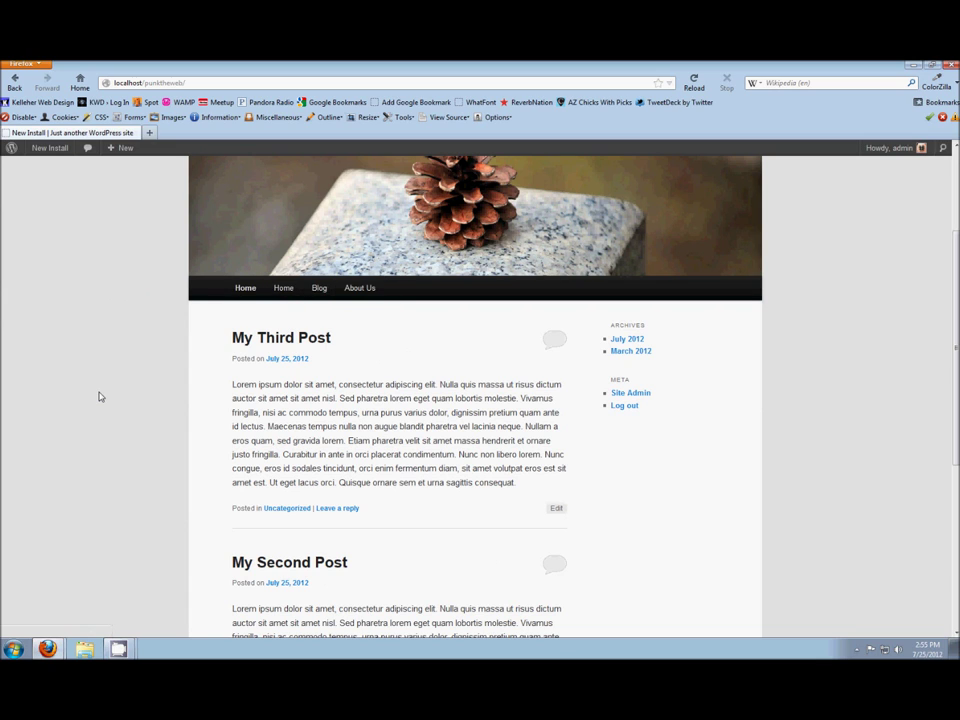
scroll(99, 397, "down", 2)
scroll(99, 395, "up", 3)
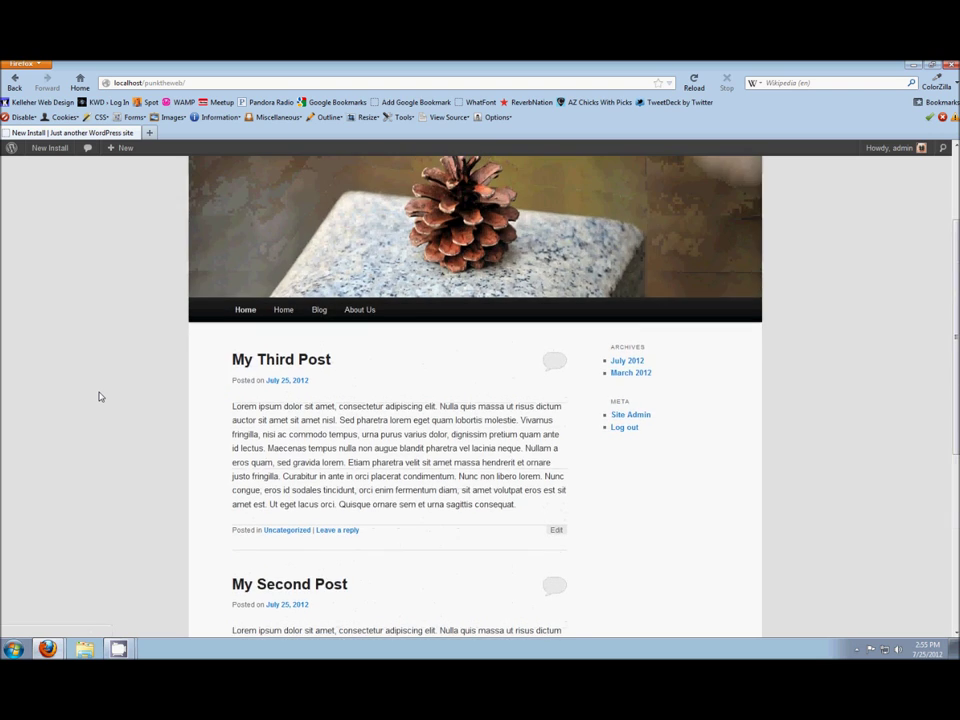
scroll(99, 395, "down", 3)
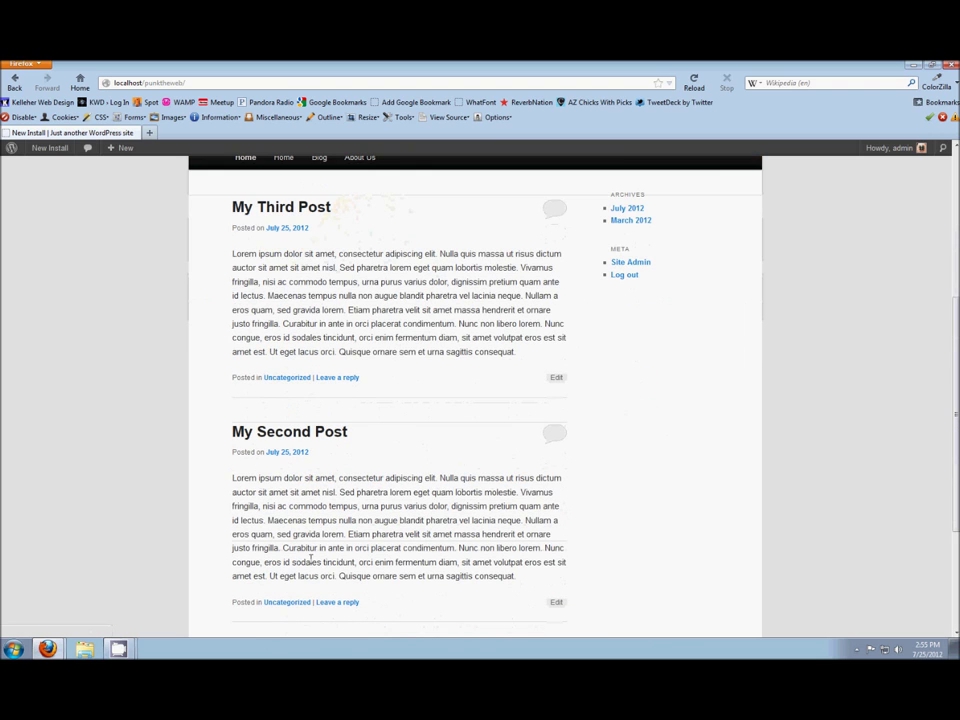
scroll(145, 335, "down", 3)
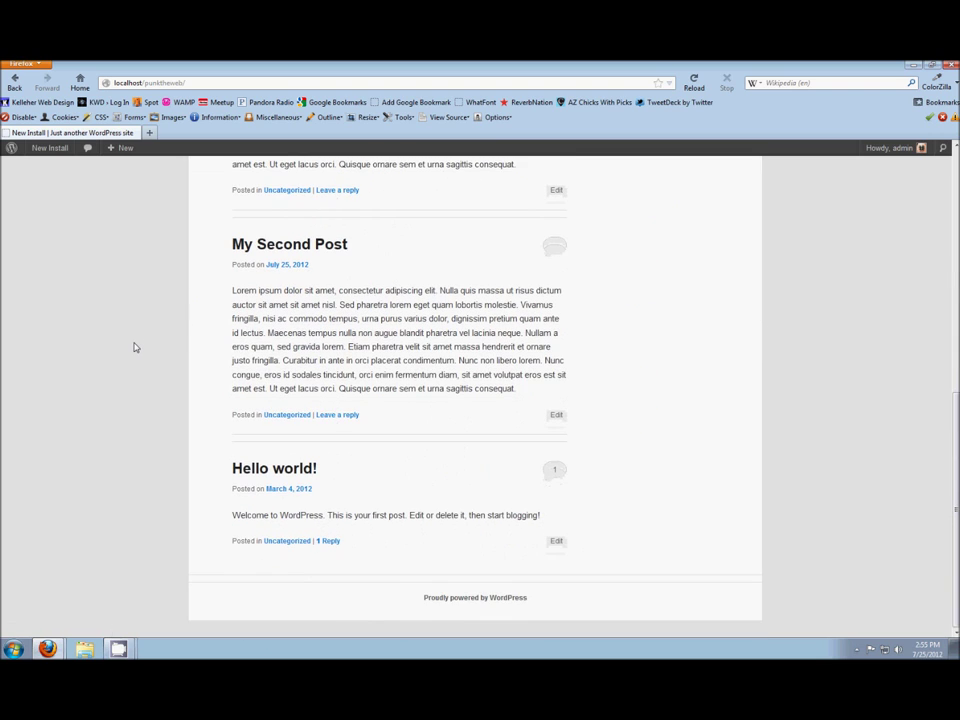
scroll(120, 339, "up", 6)
scroll(116, 336, "down", 3)
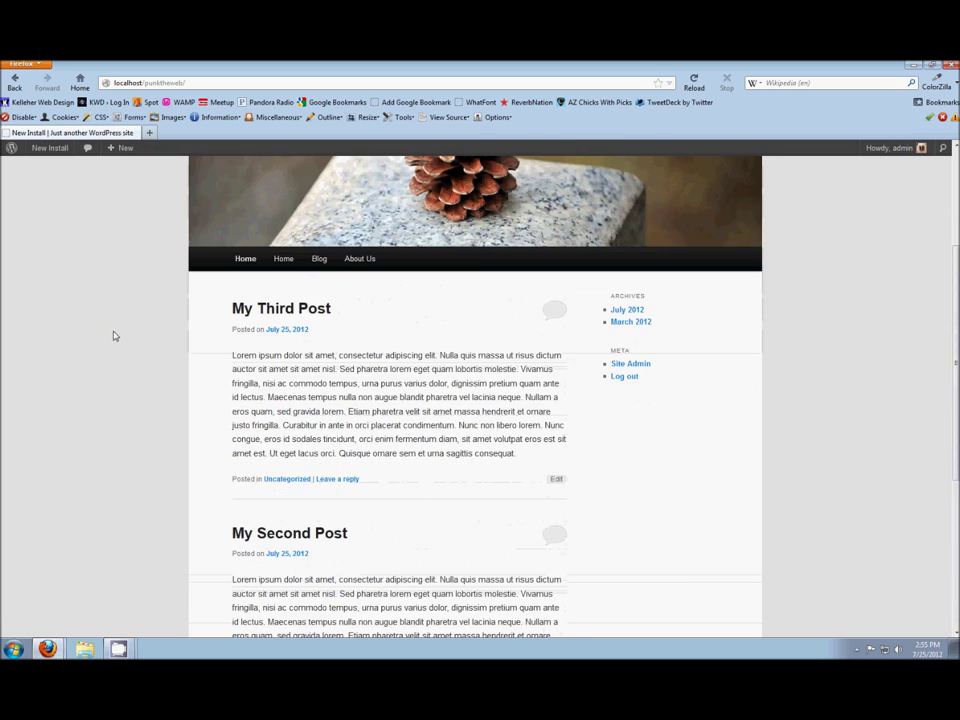
scroll(115, 336, "up", 5)
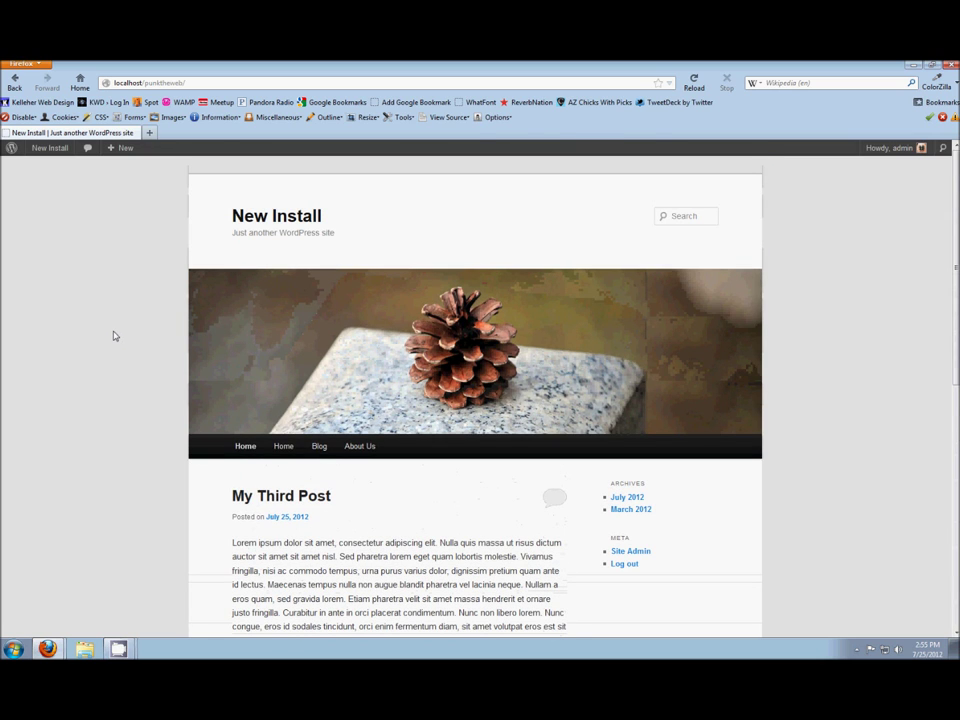
scroll(107, 352, "down", 3)
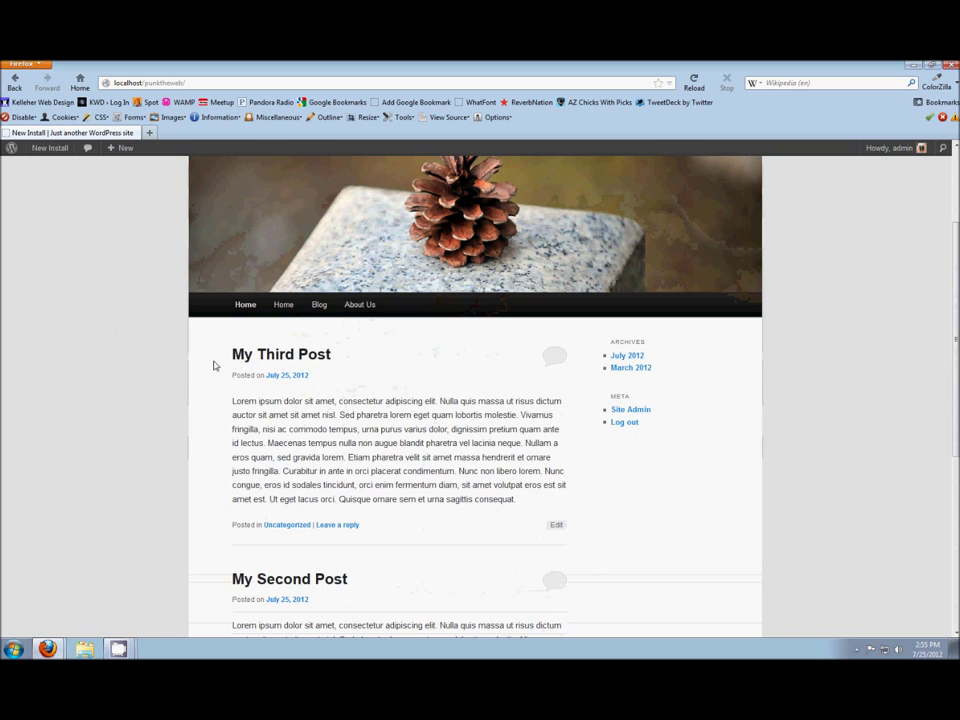
left_click(321, 308)
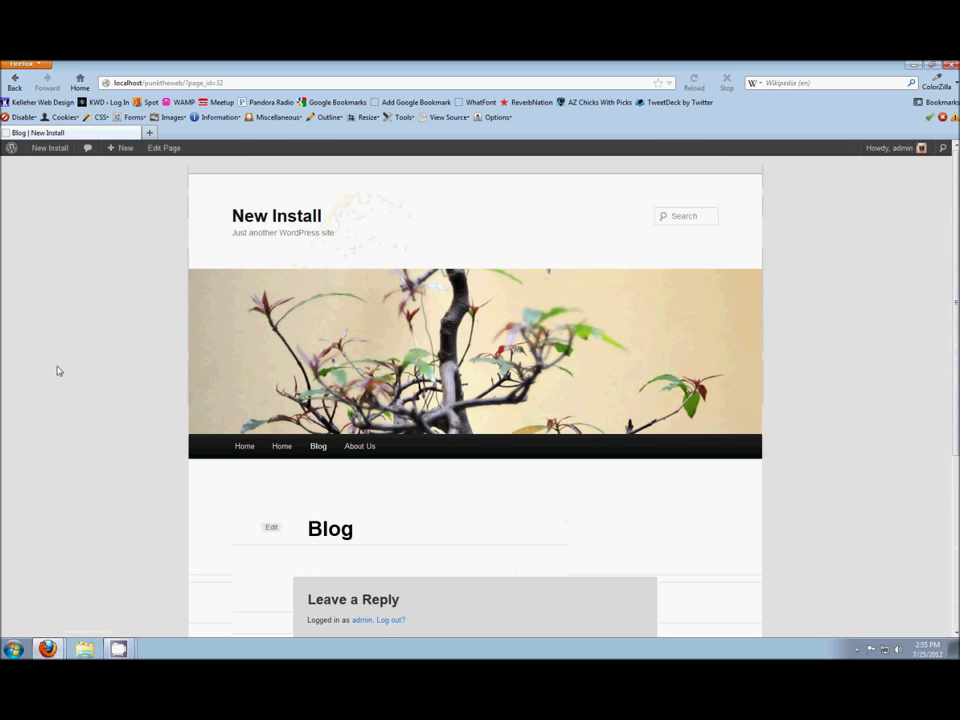
scroll(25, 385, "down", 5)
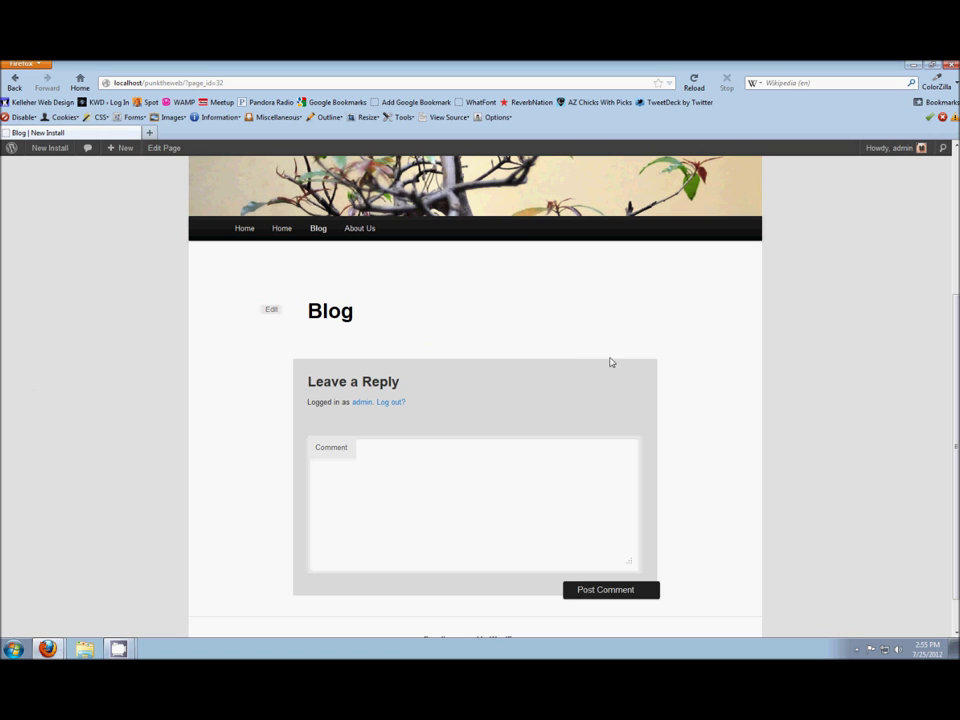
Set the site's permalink structure to Post name in the Permalink Settings and save the change
key("alt+Tab")
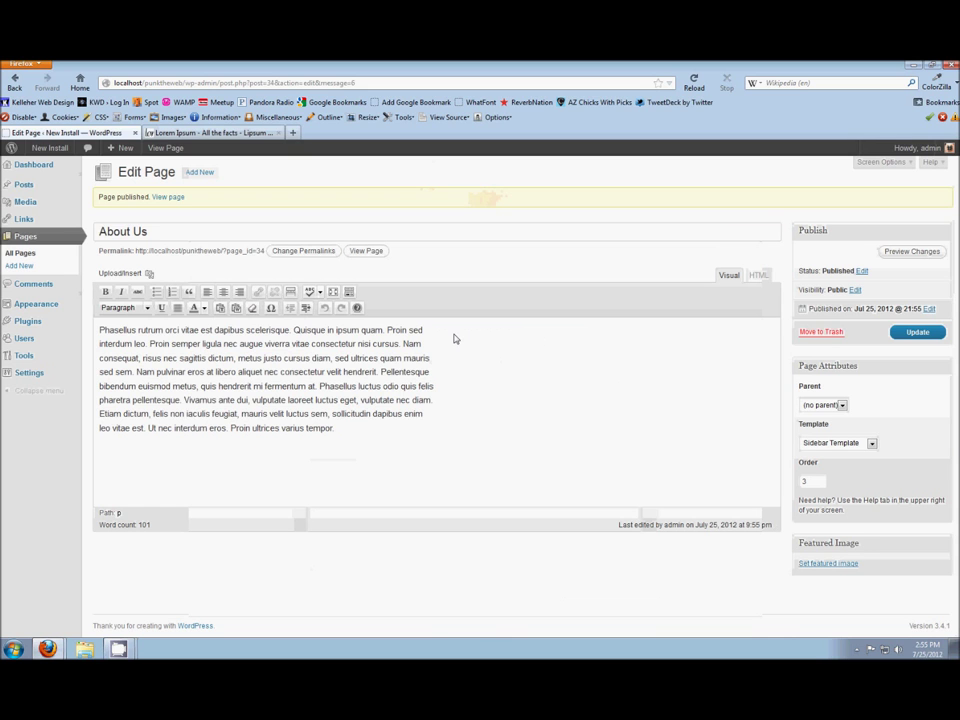
mouse_move(33, 380)
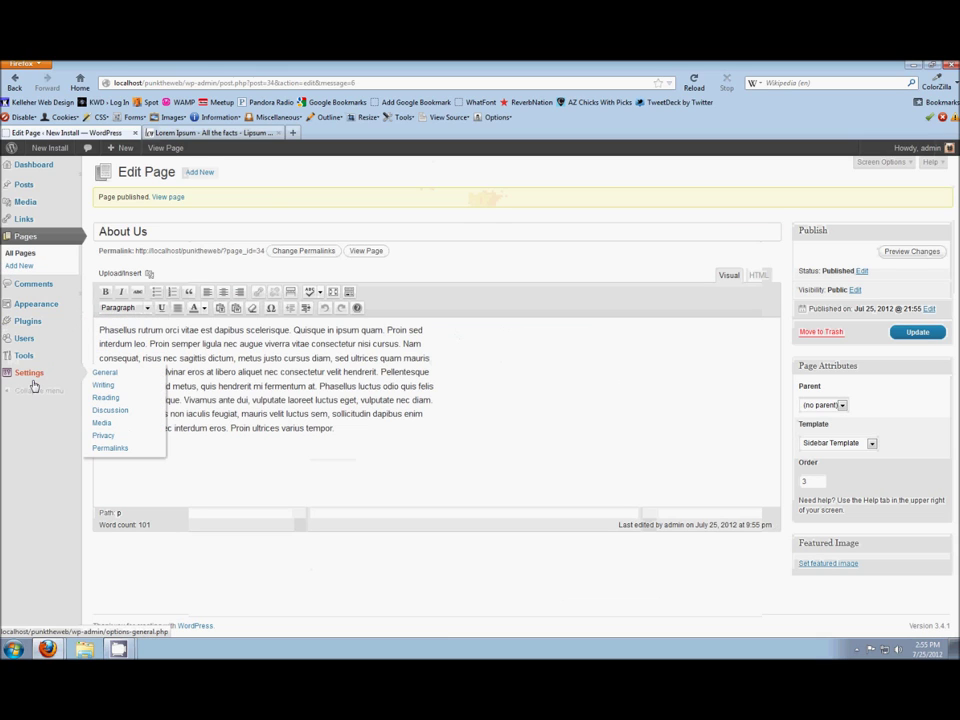
left_click(322, 252)
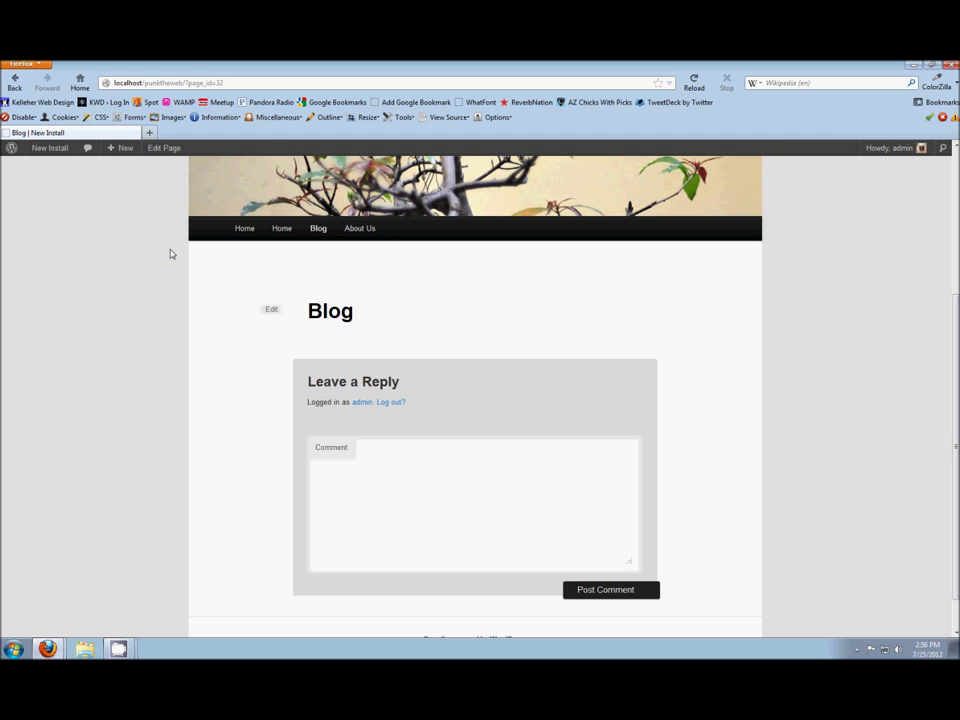
key("alt+Tab")
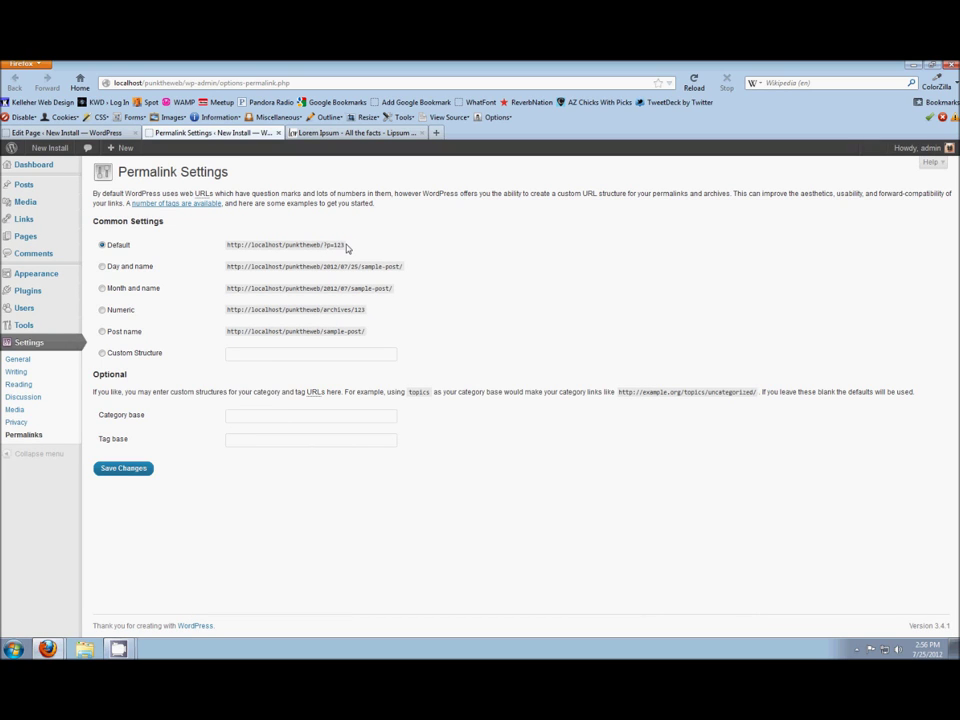
left_click(102, 332)
left_click(125, 470)
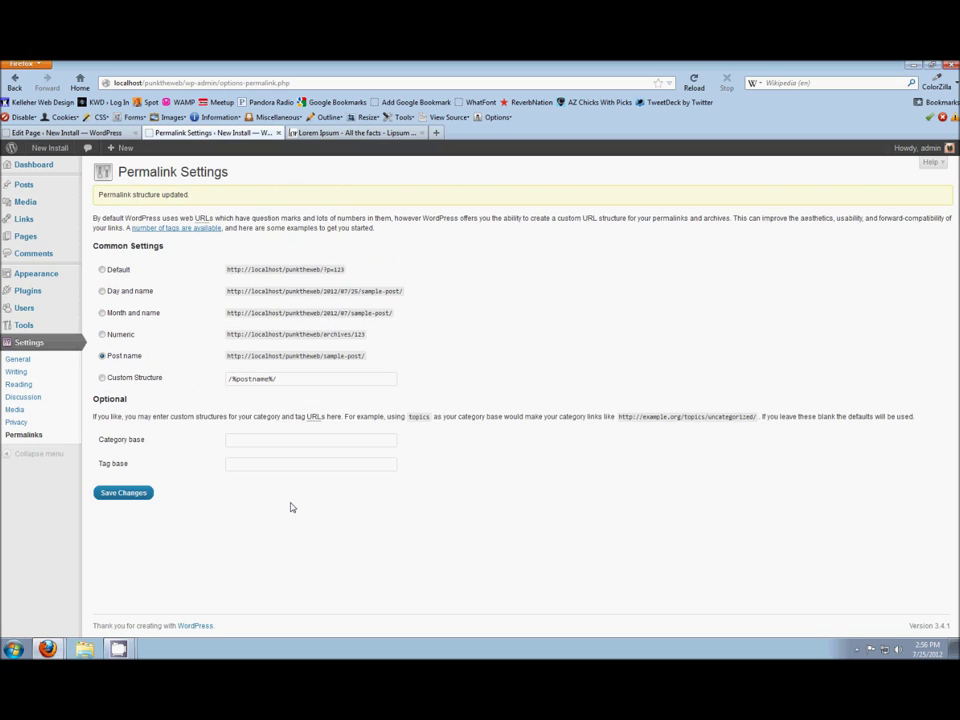
In the Reading Settings, use a static page with Home as front page and Blog as posts page, and save
left_click(27, 390)
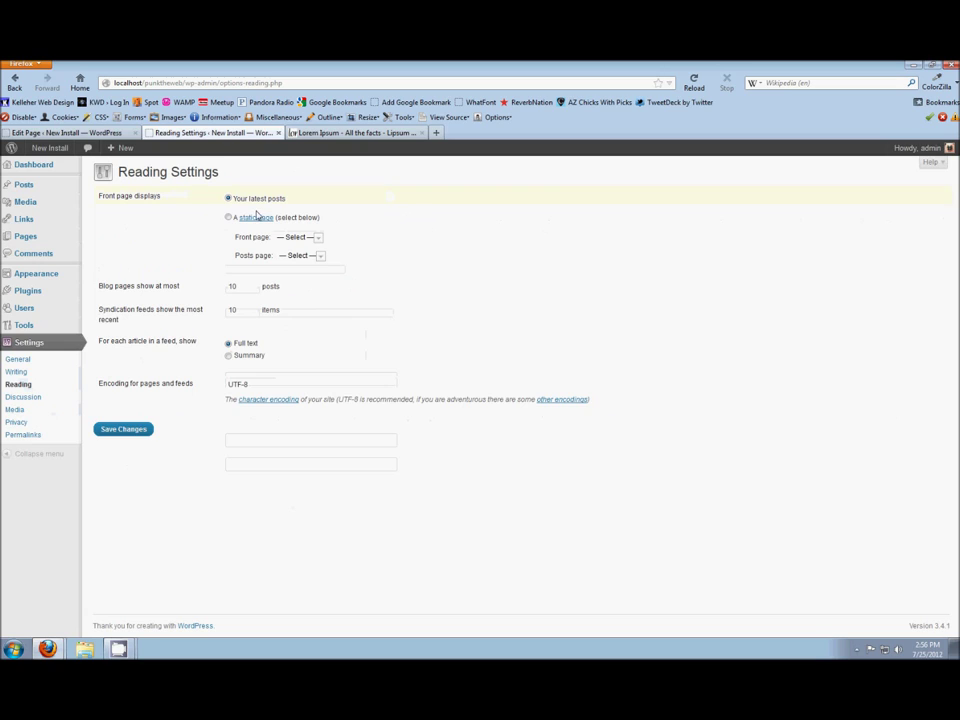
left_click(229, 217)
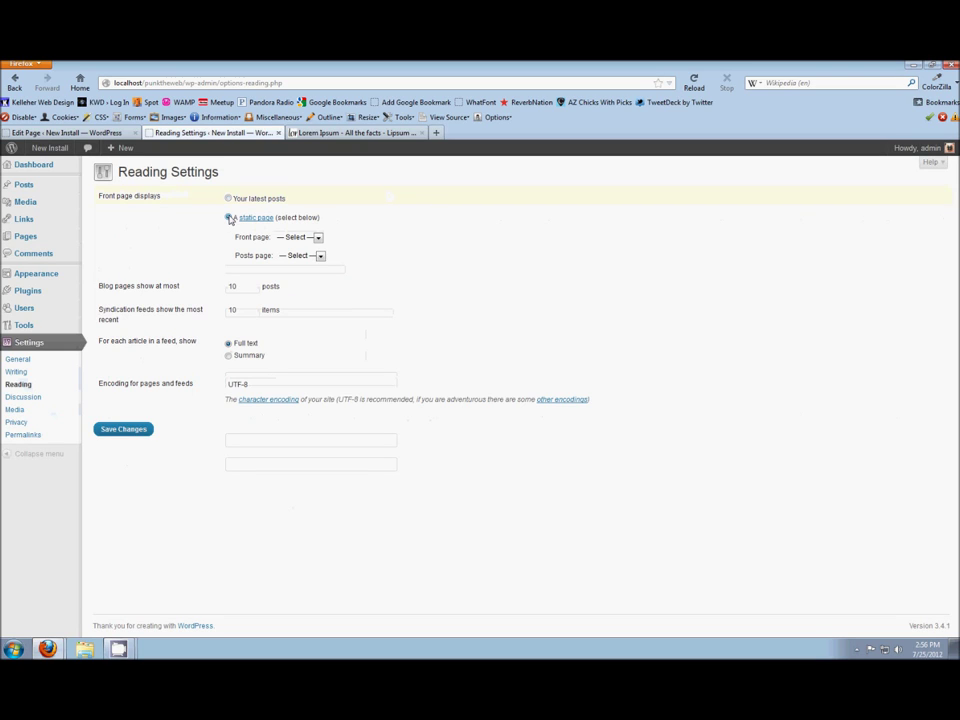
left_click(319, 238)
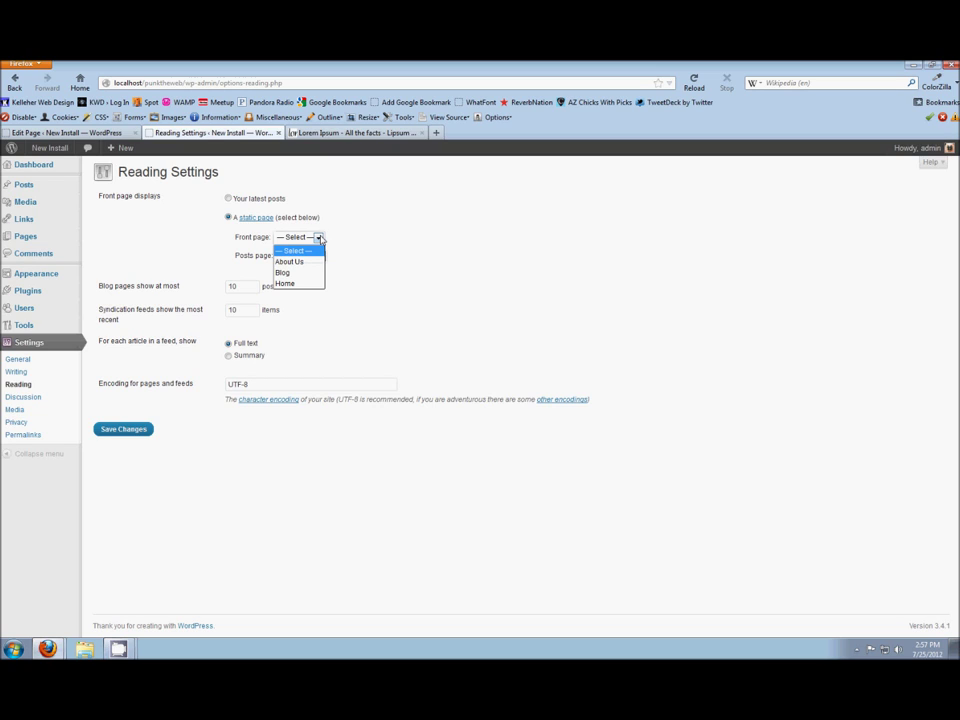
left_click(293, 285)
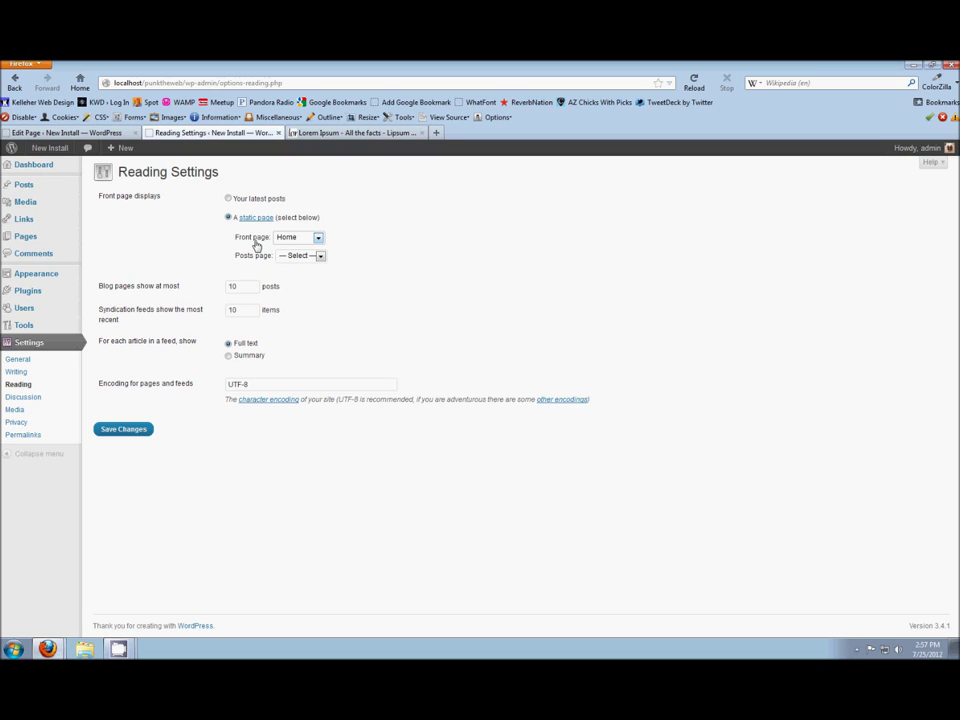
left_click(320, 256)
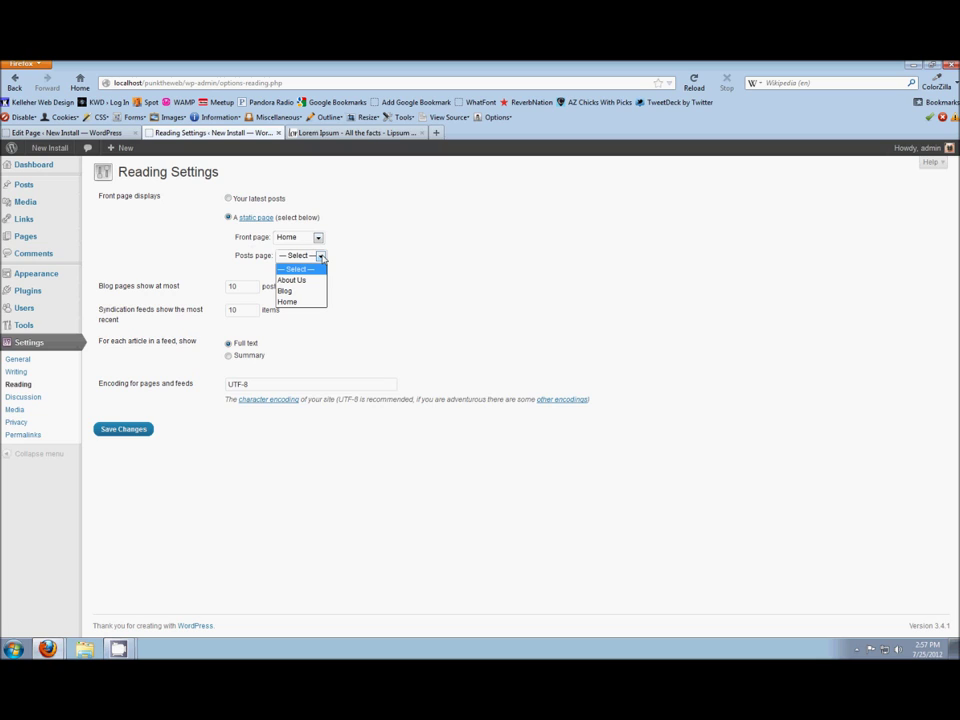
left_click(297, 291)
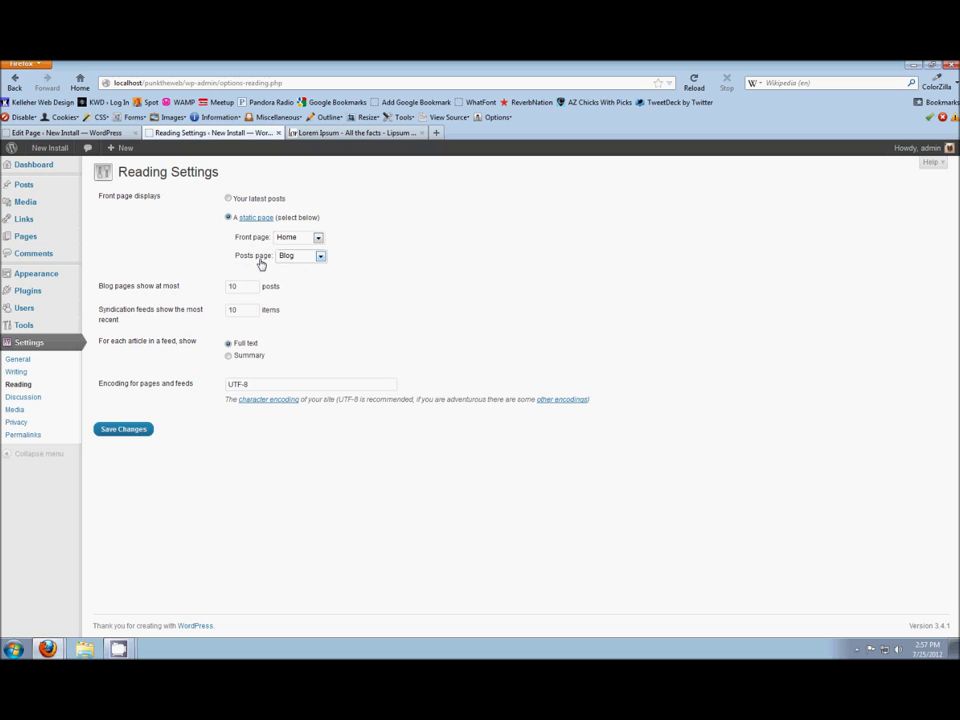
left_click(125, 431)
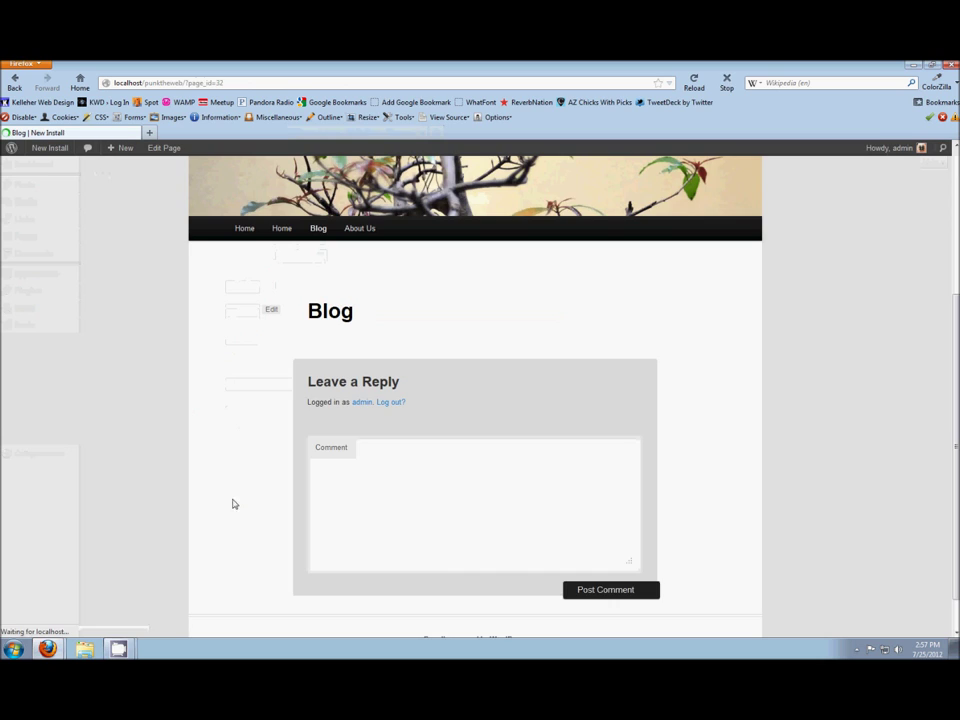
Review the public site's Blog, Home and About Us pages, checking their content, addresses and the navigation bar
scroll(70, 405, "down", 1)
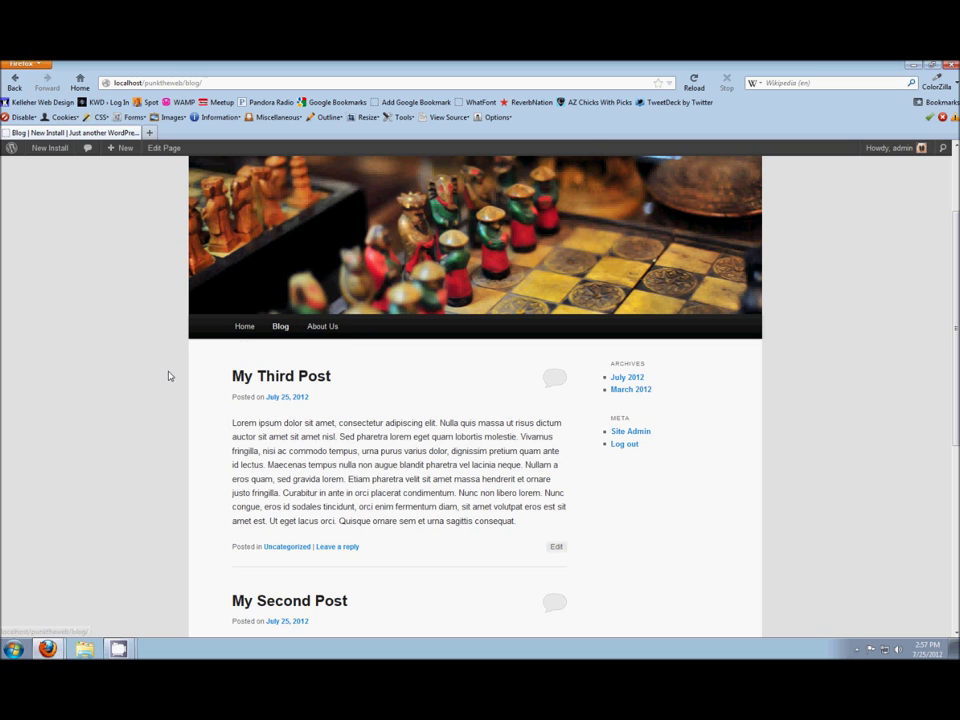
left_click(245, 329)
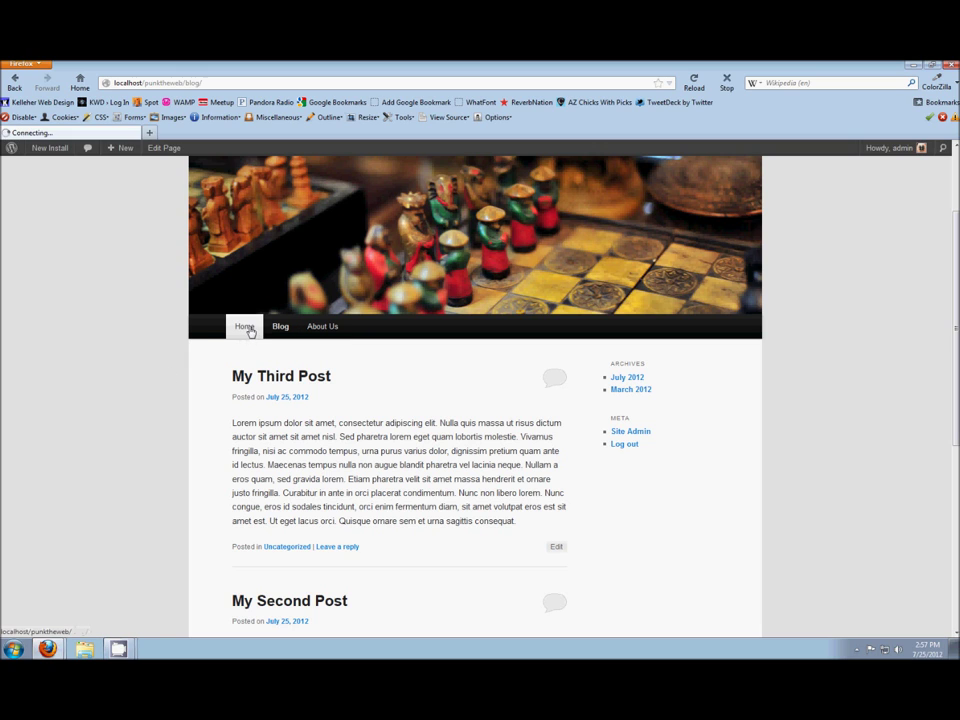
scroll(40, 405, "down", 3)
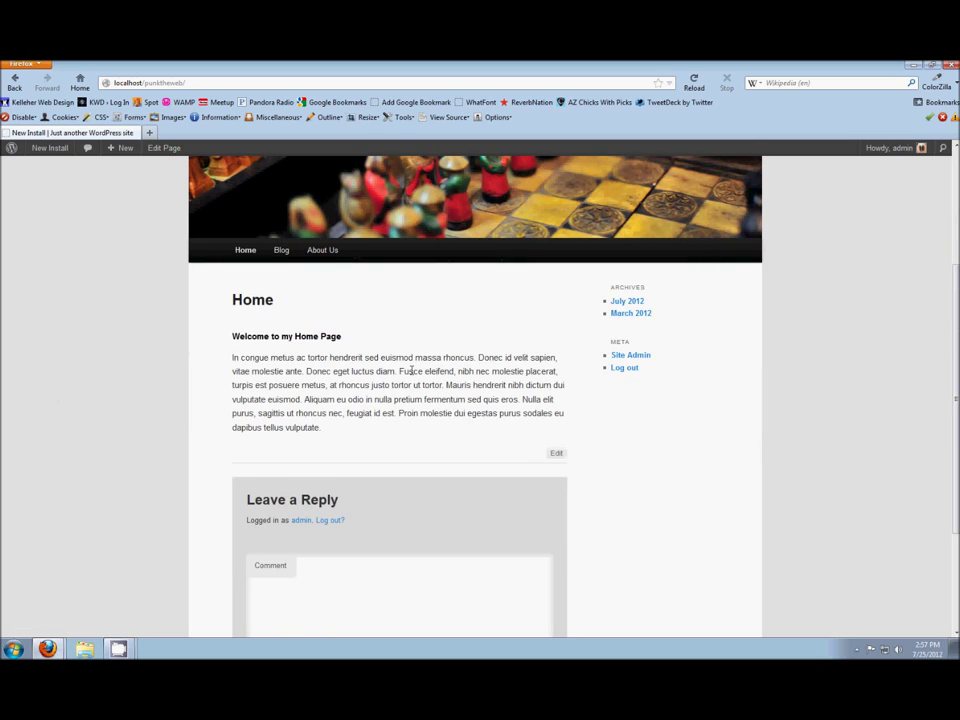
left_click(275, 255)
scroll(66, 369, "down", 3)
scroll(66, 369, "down", 5)
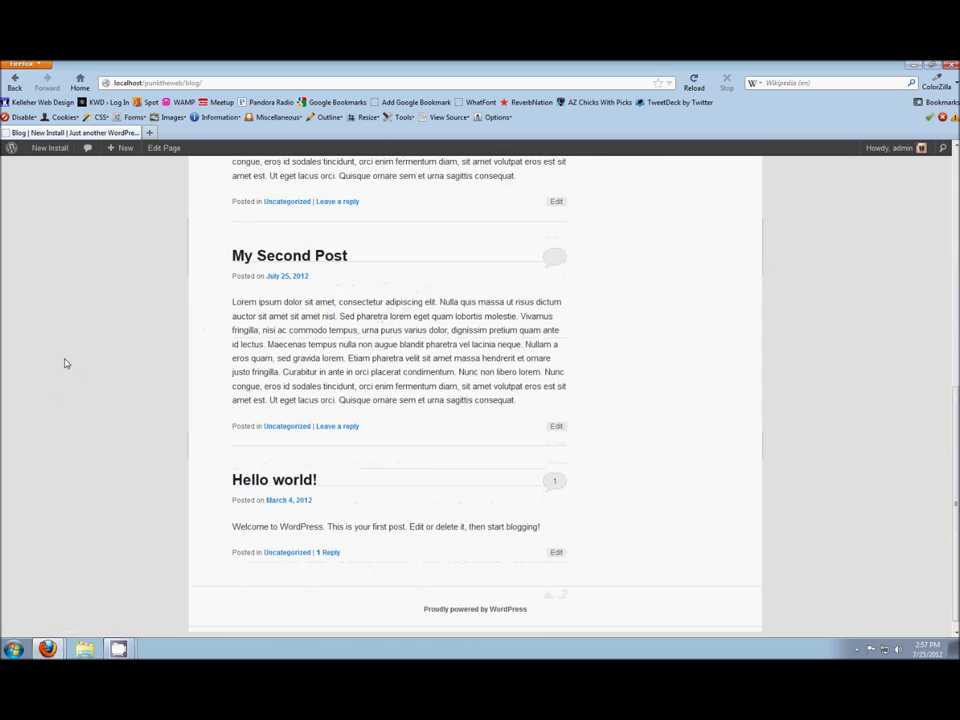
scroll(60, 373, "up", 8)
left_click(320, 394)
scroll(115, 394, "down", 3)
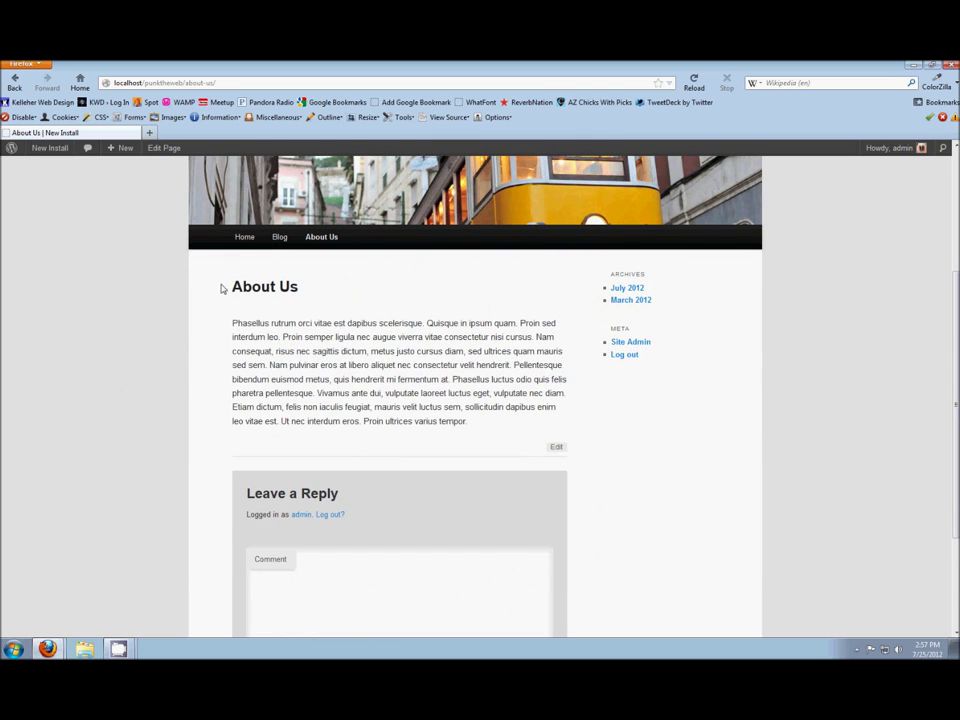
left_click(244, 240)
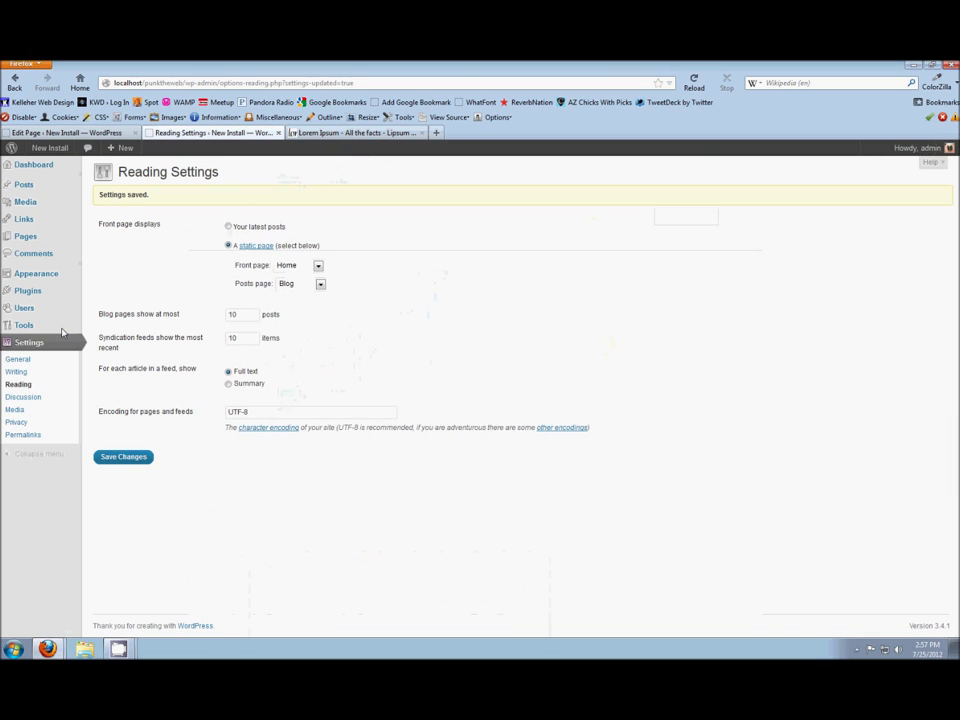
Create a custom navigation menu named "MainNav" and choose it as the theme's Primary Menu
mouse_move(62, 333)
mouse_move(45, 278)
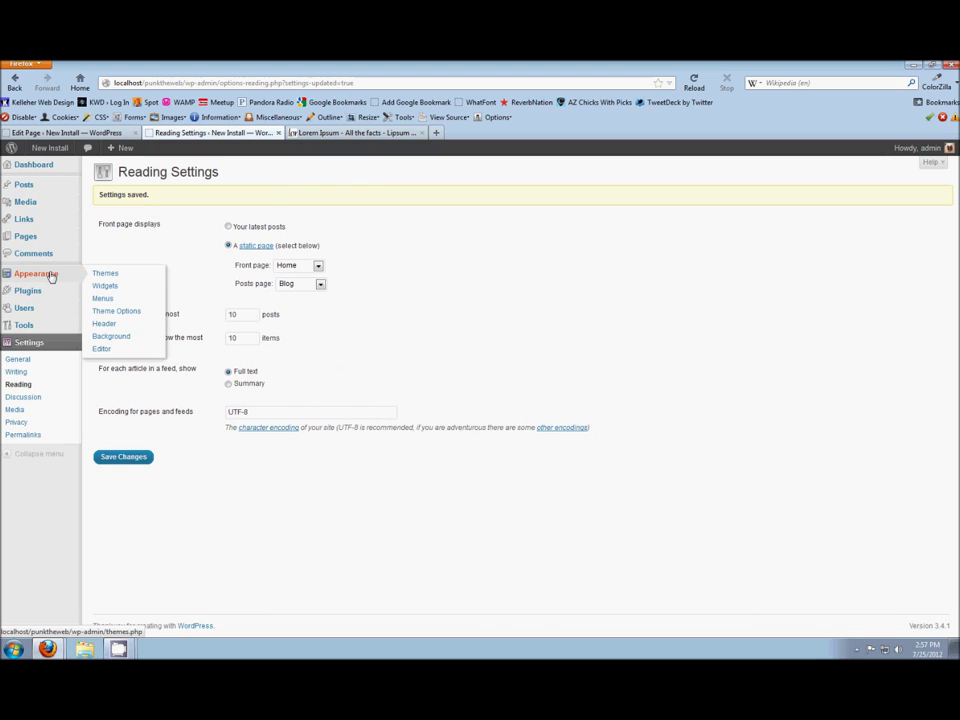
left_click(106, 300)
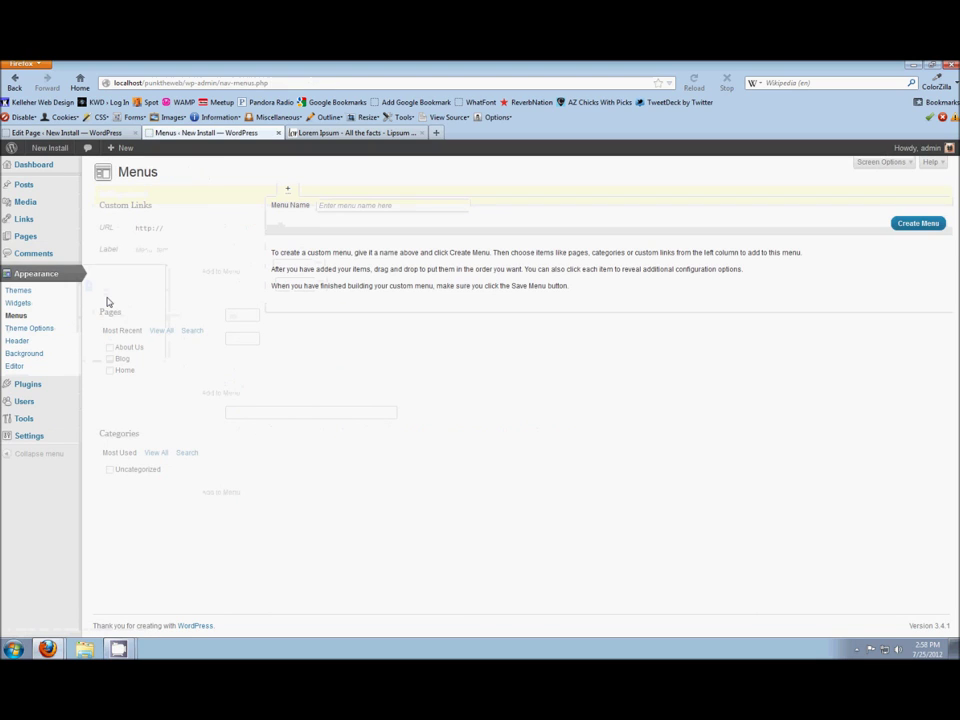
left_click(391, 207)
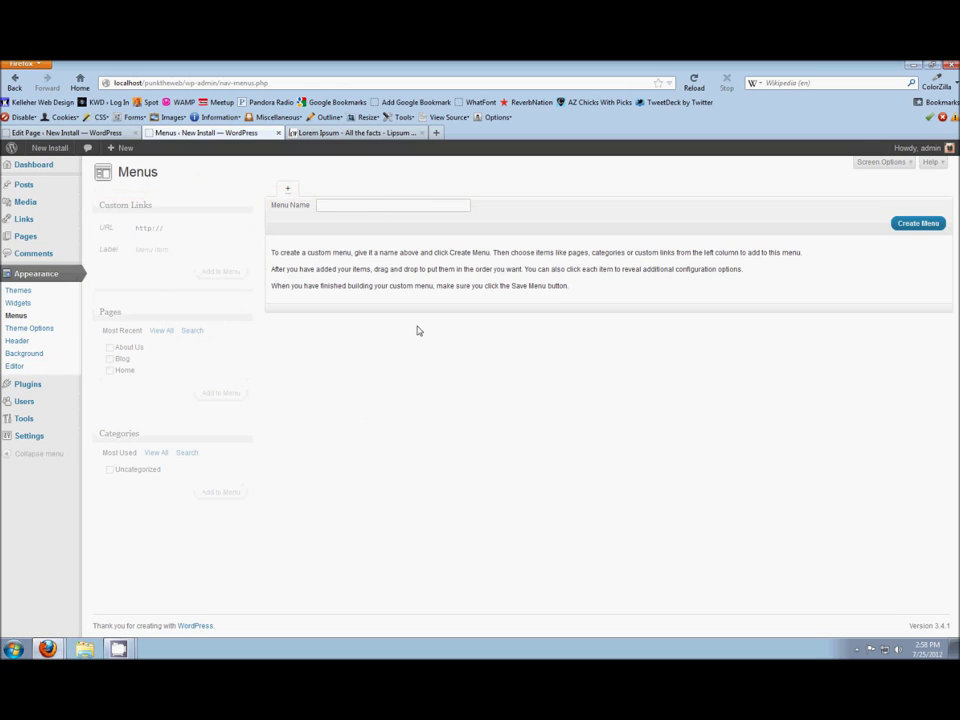
type("Ma")
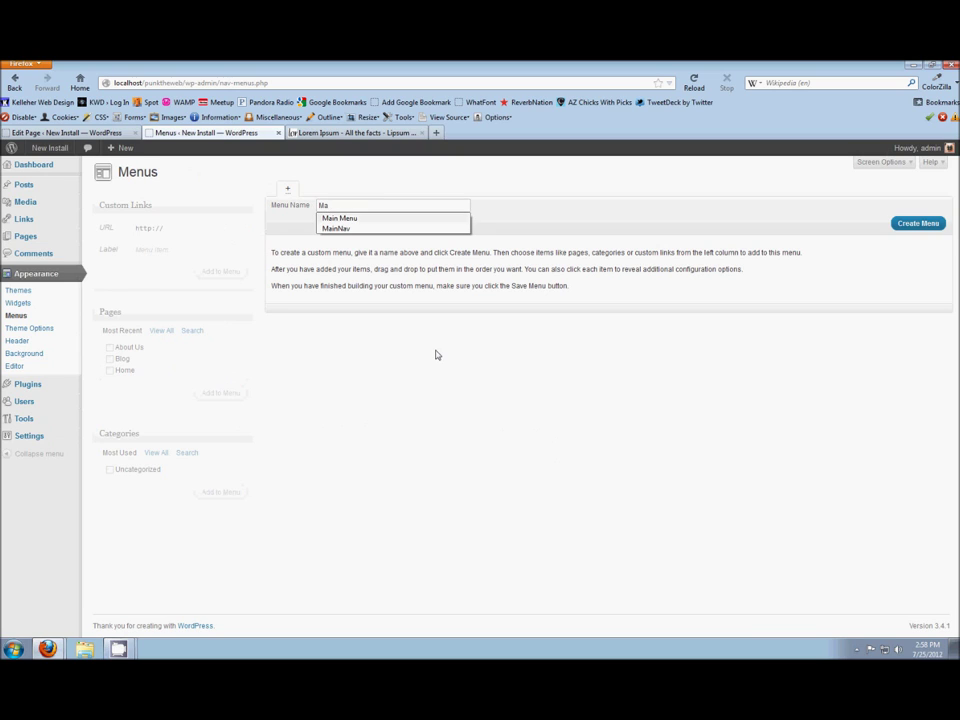
left_click(350, 228)
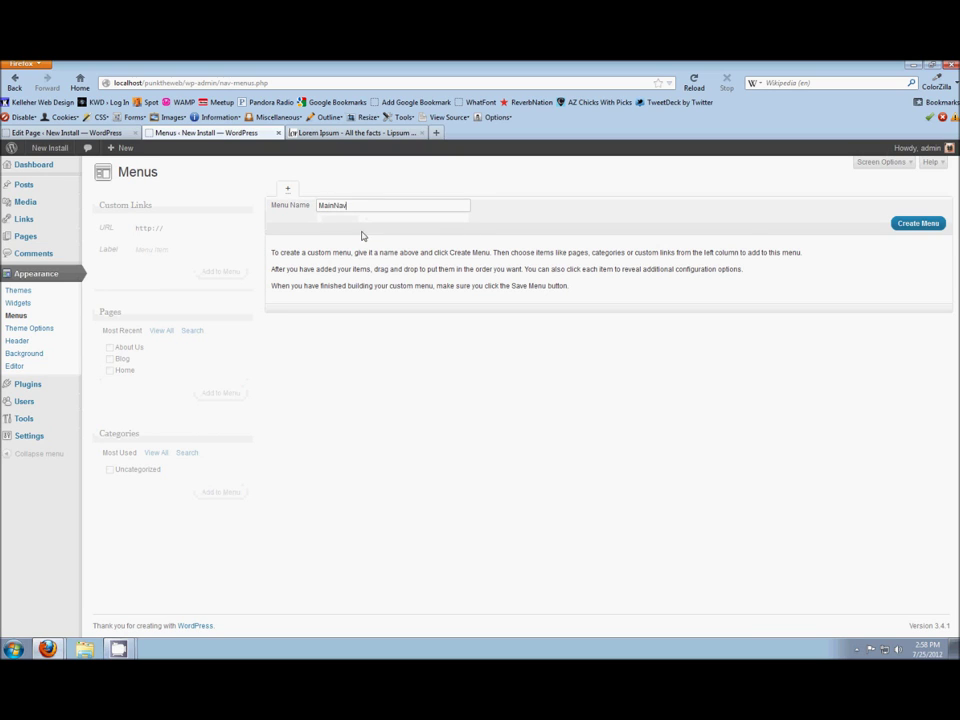
left_click(907, 224)
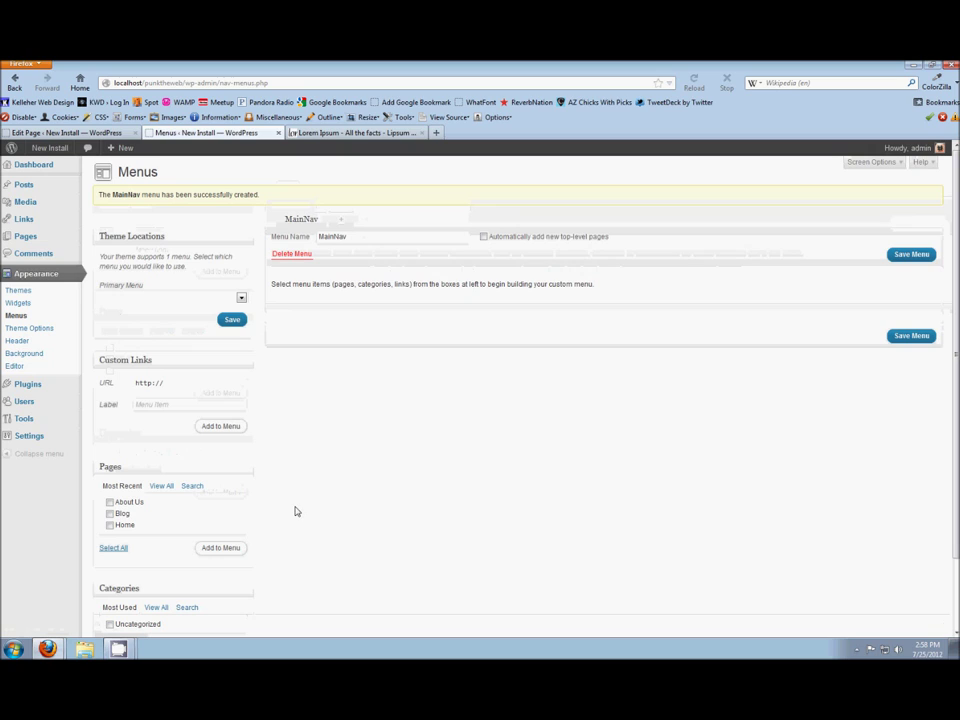
left_click(240, 299)
left_click(156, 321)
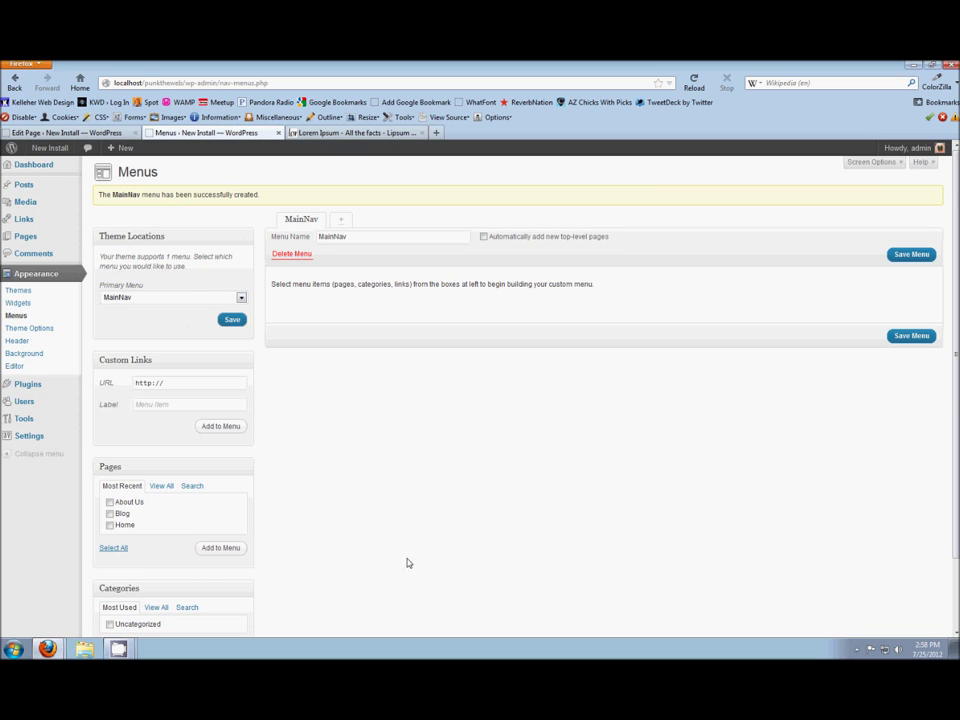
Add the Home, Blog and About Us pages from the full page list to the MainNav menu
scroll(406, 562, "down", 2)
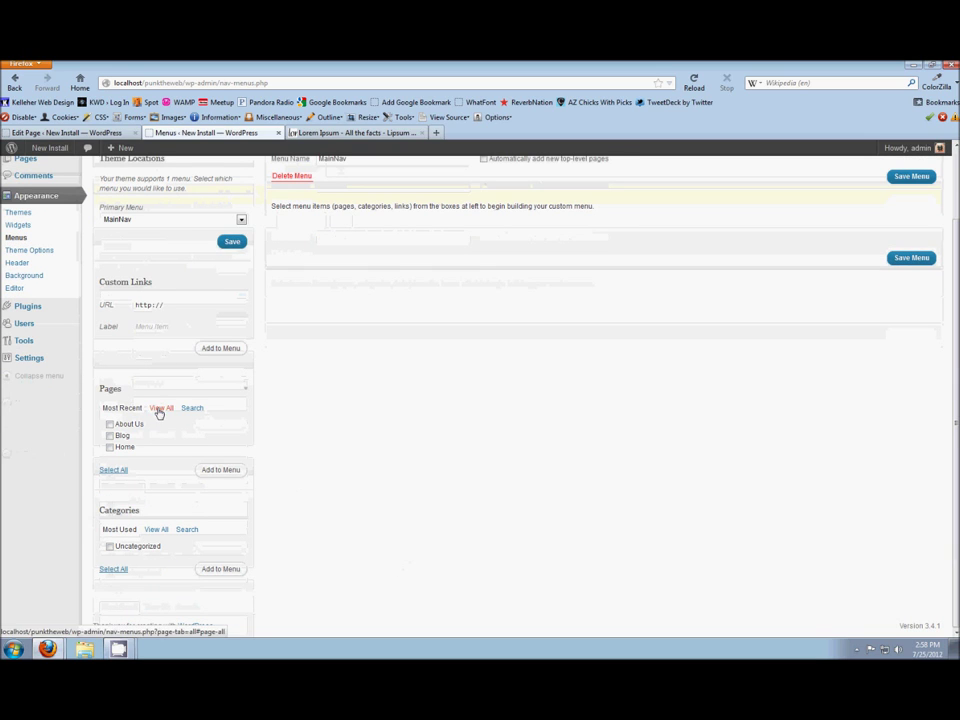
left_click(159, 412)
left_click(110, 436)
left_click(110, 458)
left_click(216, 482)
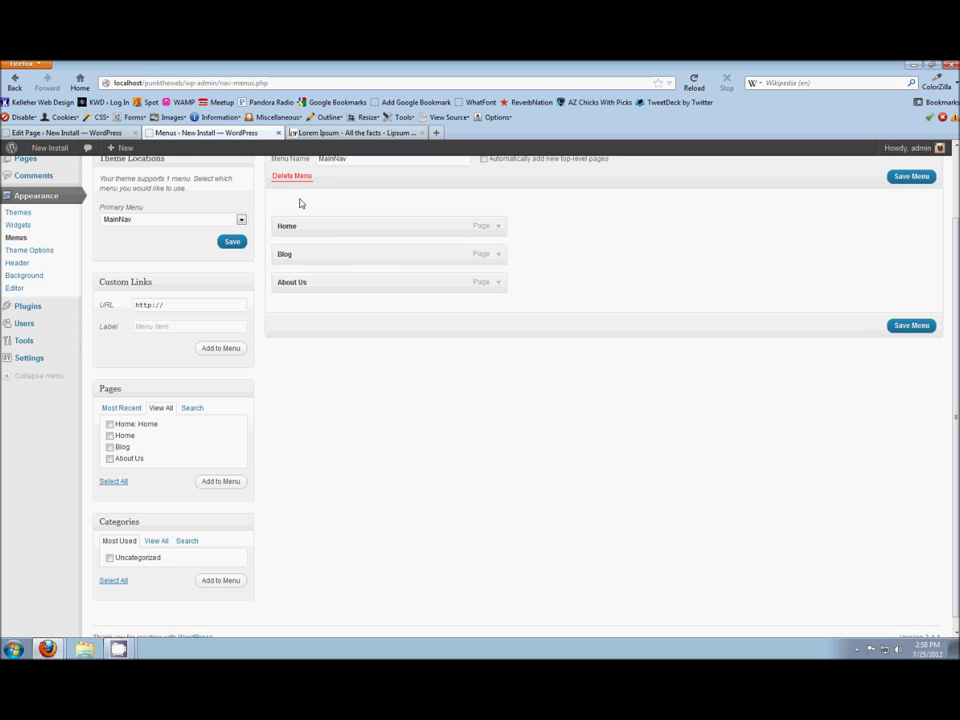
Move the Blog item below About Us in the MainNav menu and save the menu
scroll(560, 260, "up", 1)
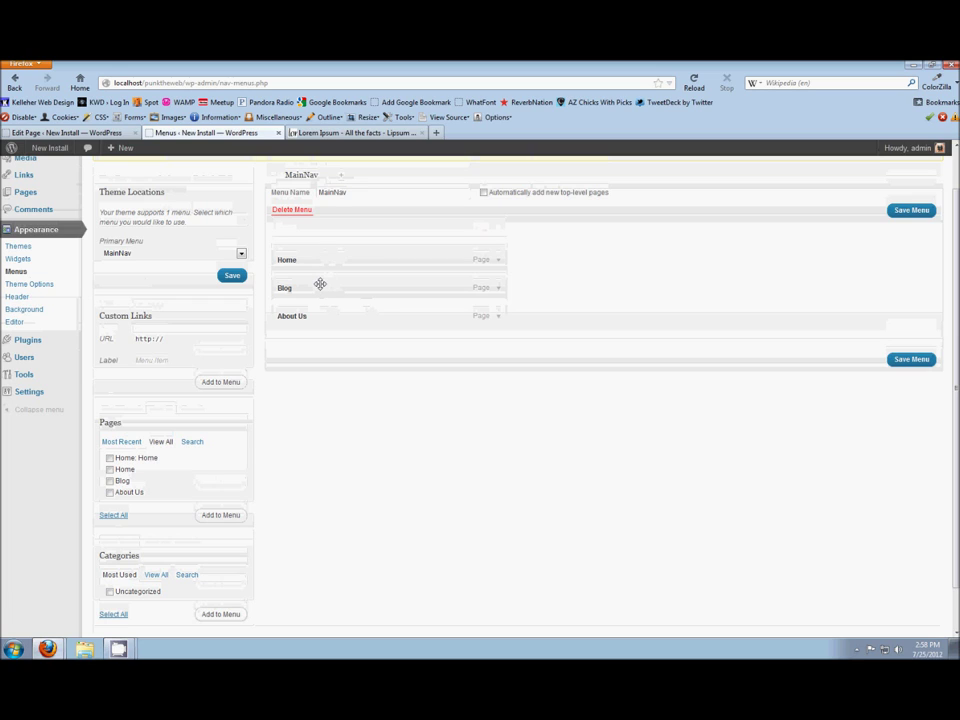
left_click_drag(320, 284, 319, 326)
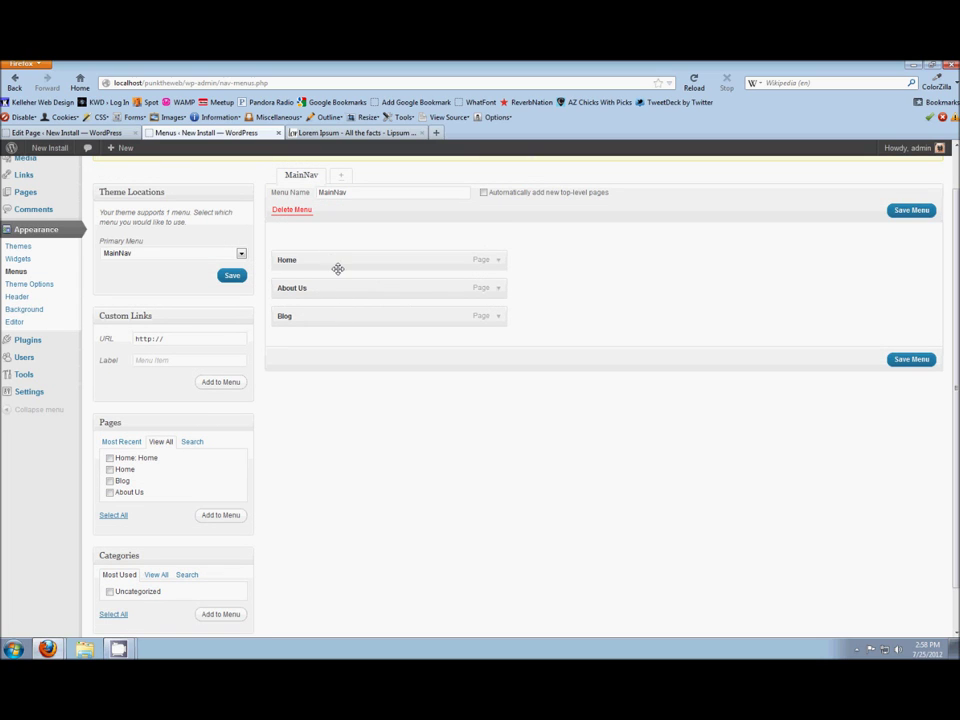
left_click(906, 364)
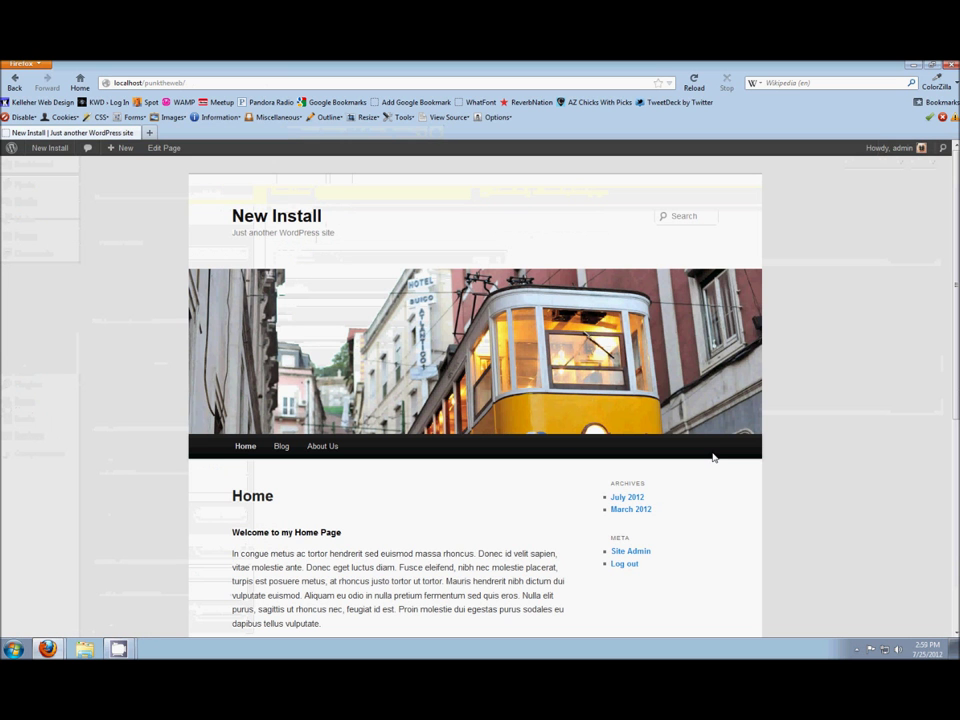
Reload the public site's front page and check the order of its navigation items
key("F5")
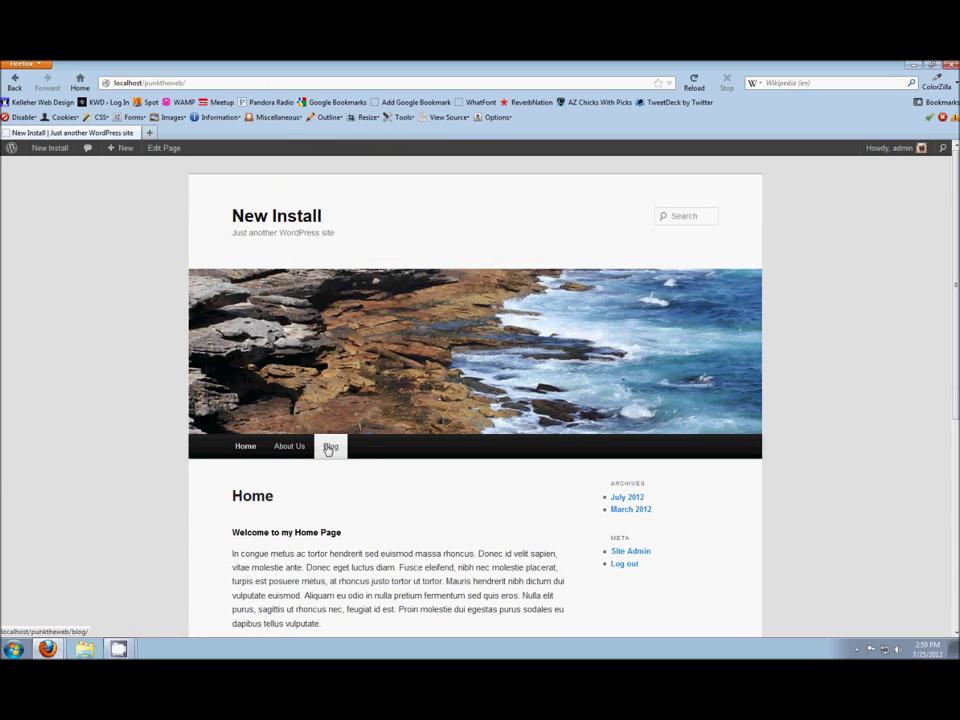
scroll(137, 435, "down", 3)
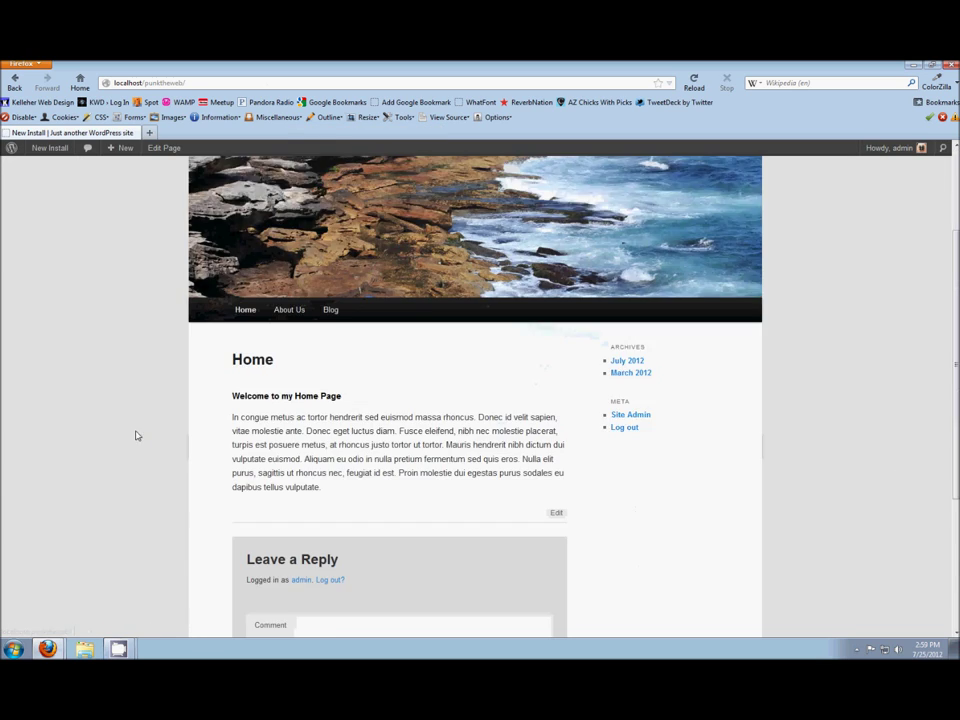
scroll(120, 410, "up", 3)
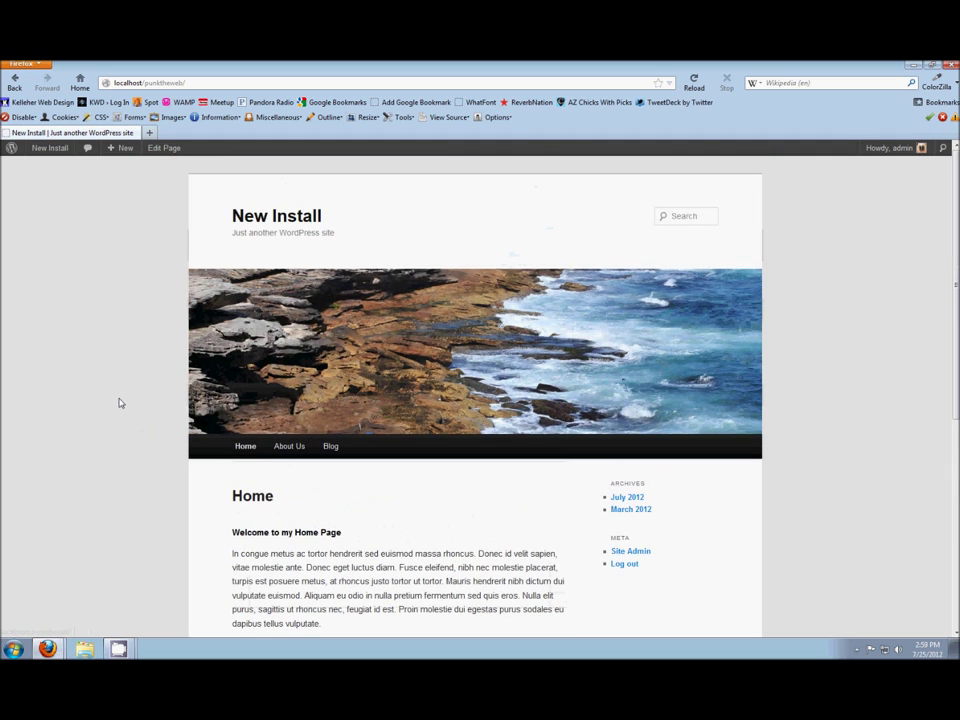